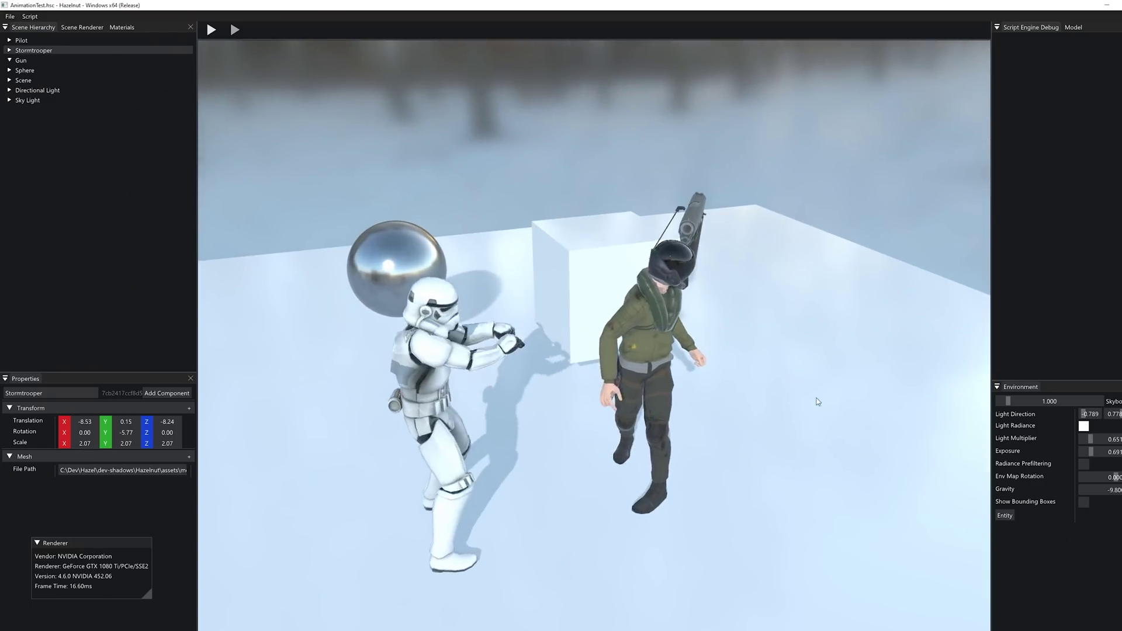
- Examine the animated Stormtrooper and Pilot, the sphere, cube and gun from several angles
alt+drag(817, 399, 579, 389)
scroll(654, 412, down, 5)
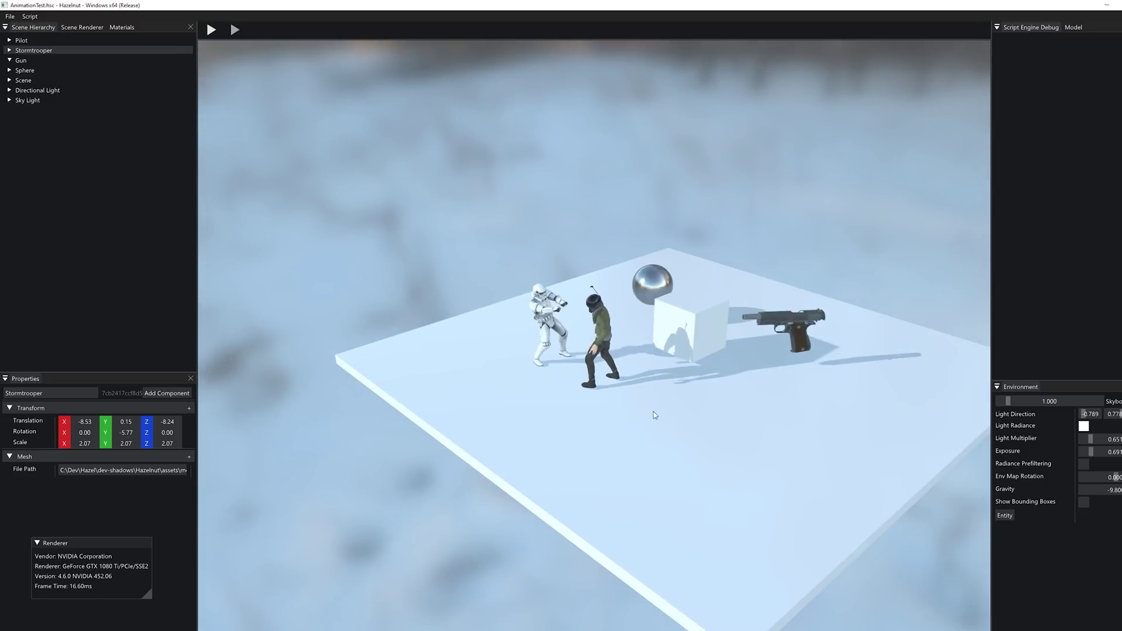
alt+drag(653, 412, 678, 386)
scroll(603, 372, up, 5)
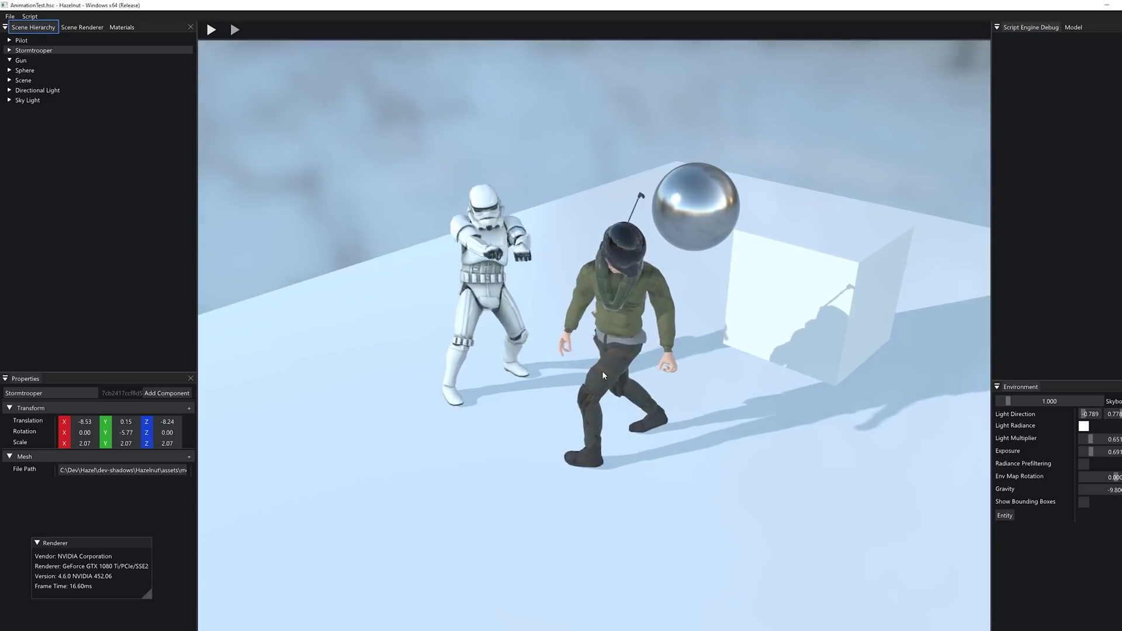
scroll(674, 462, down, 2)
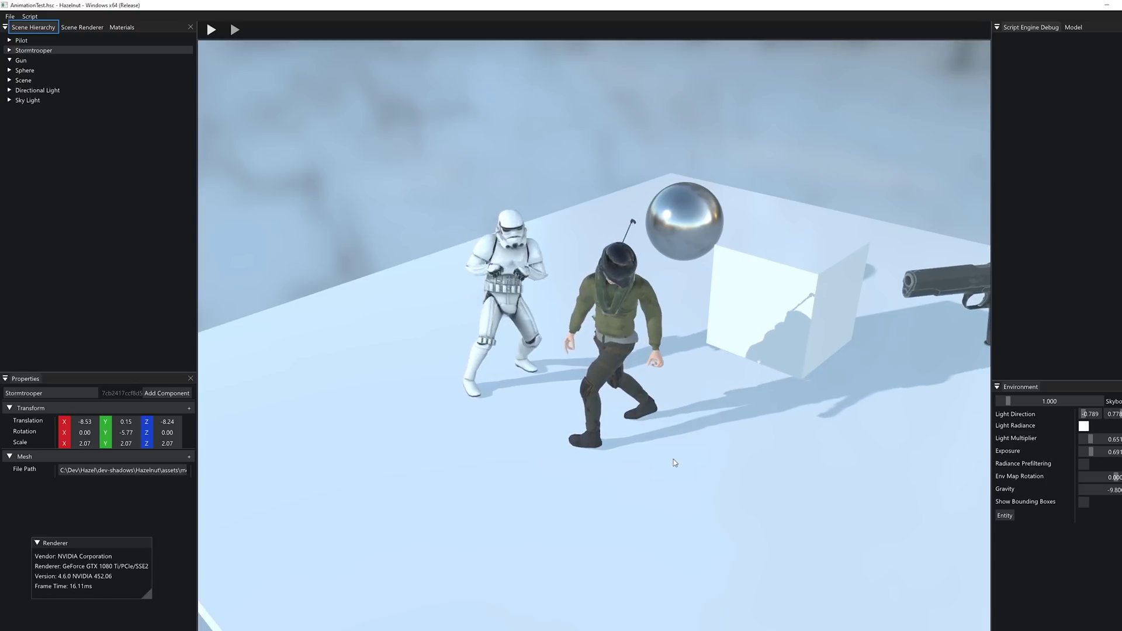
scroll(623, 382, down, 2)
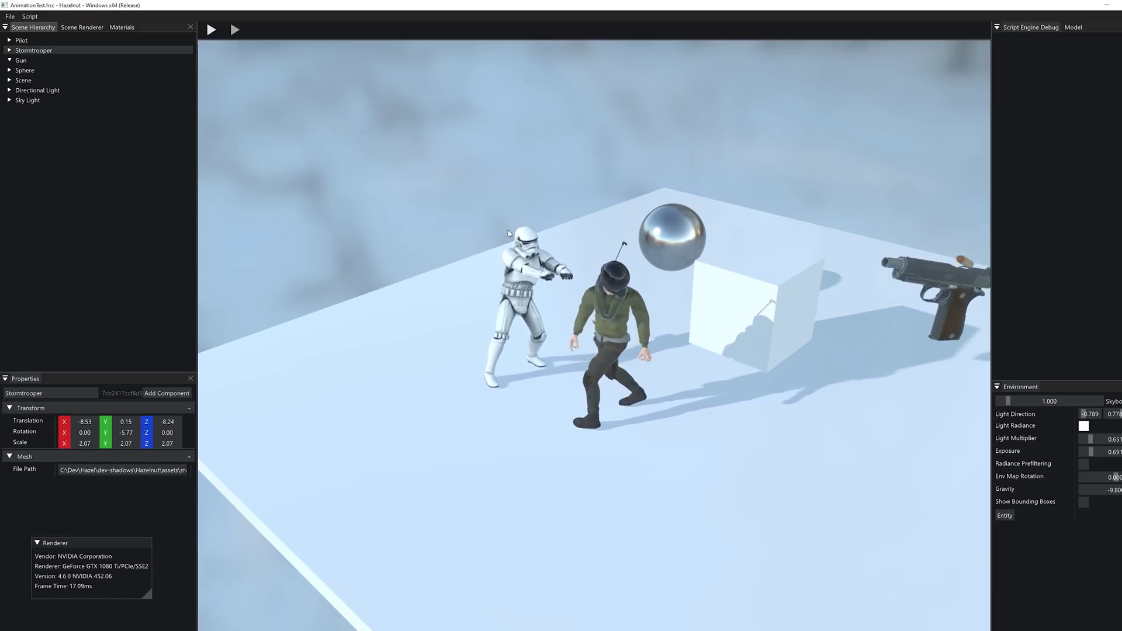
alt+drag(503, 230, 785, 388)
alt+drag(797, 308, 538, 231)
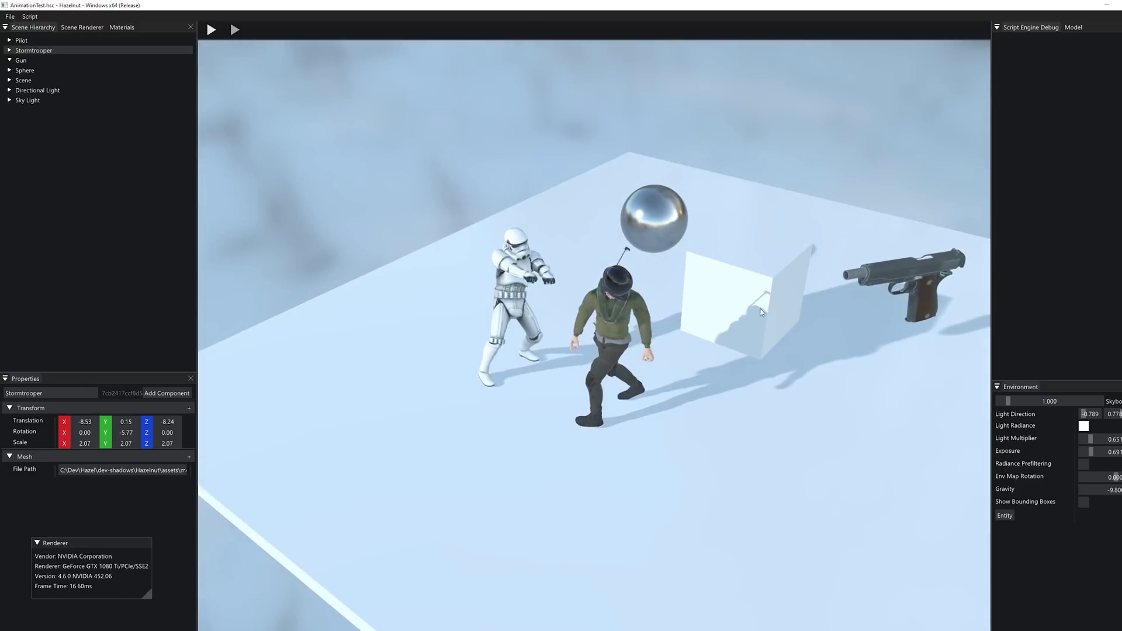
alt+middle_drag(912, 228, 731, 222)
scroll(731, 222, up, 3)
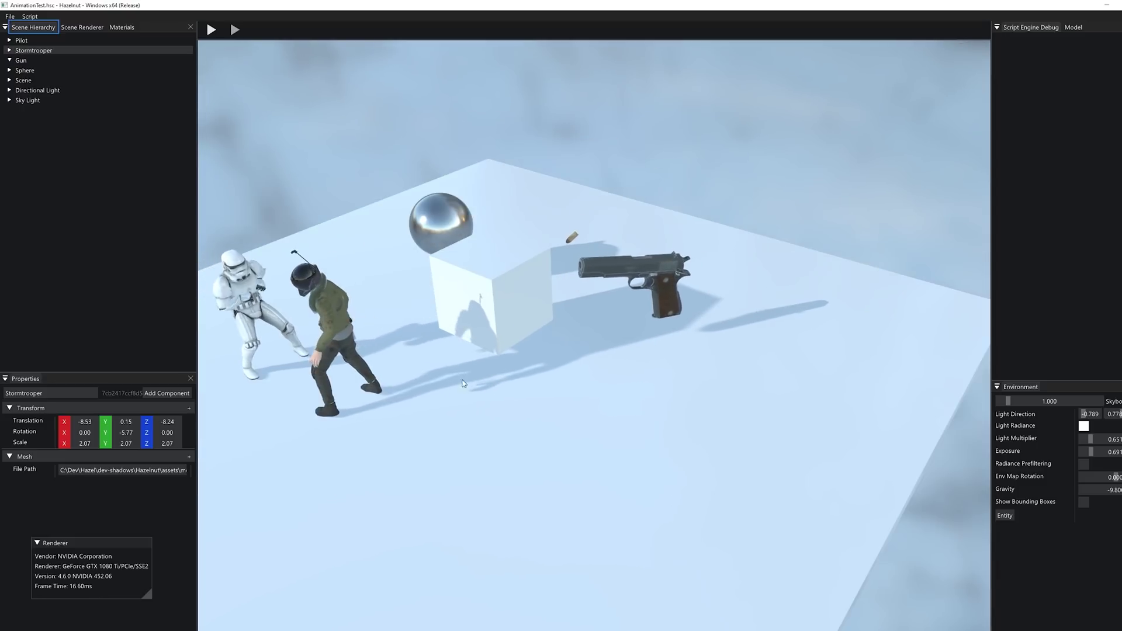
- Inspect the shadows that the animated characters and the gun cast on the cube and floor, near and far
alt+middle_drag(462, 380, 562, 399)
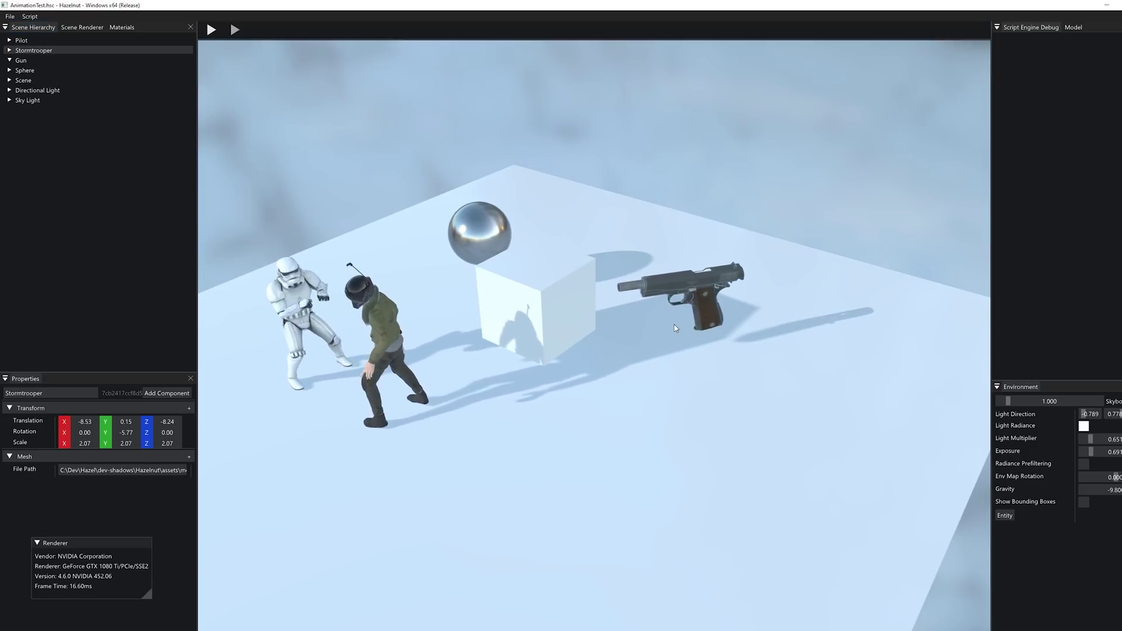
alt+drag(479, 386, 648, 426)
scroll(453, 417, down, 2)
alt+middle_drag(453, 418, 527, 373)
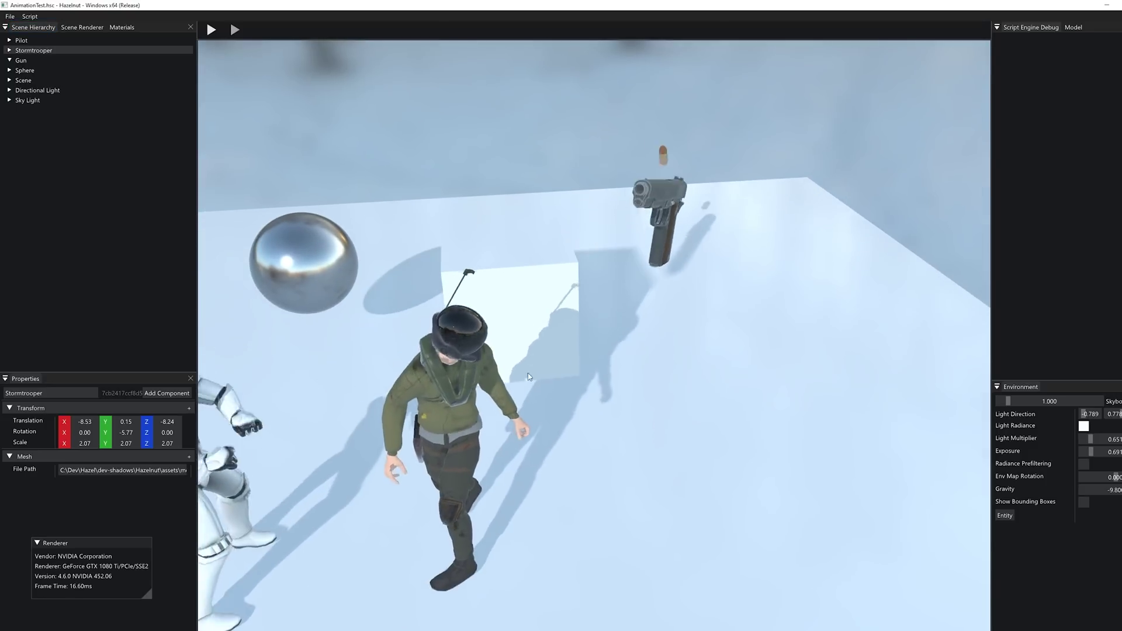
scroll(529, 363, up, 4)
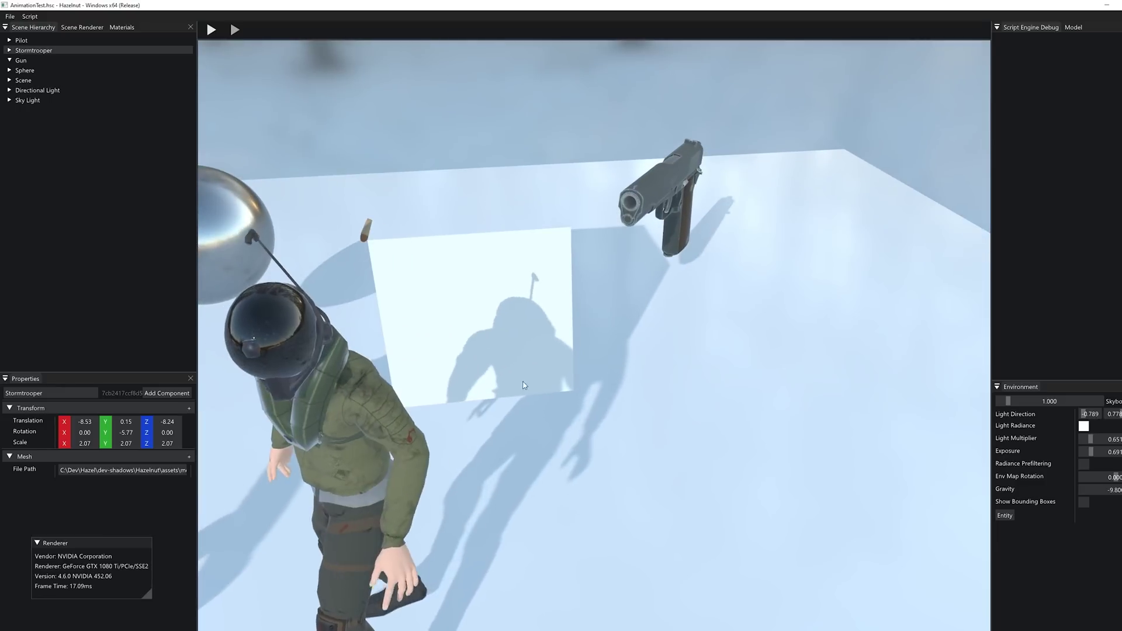
alt+drag(482, 398, 577, 378)
scroll(534, 408, down, 6)
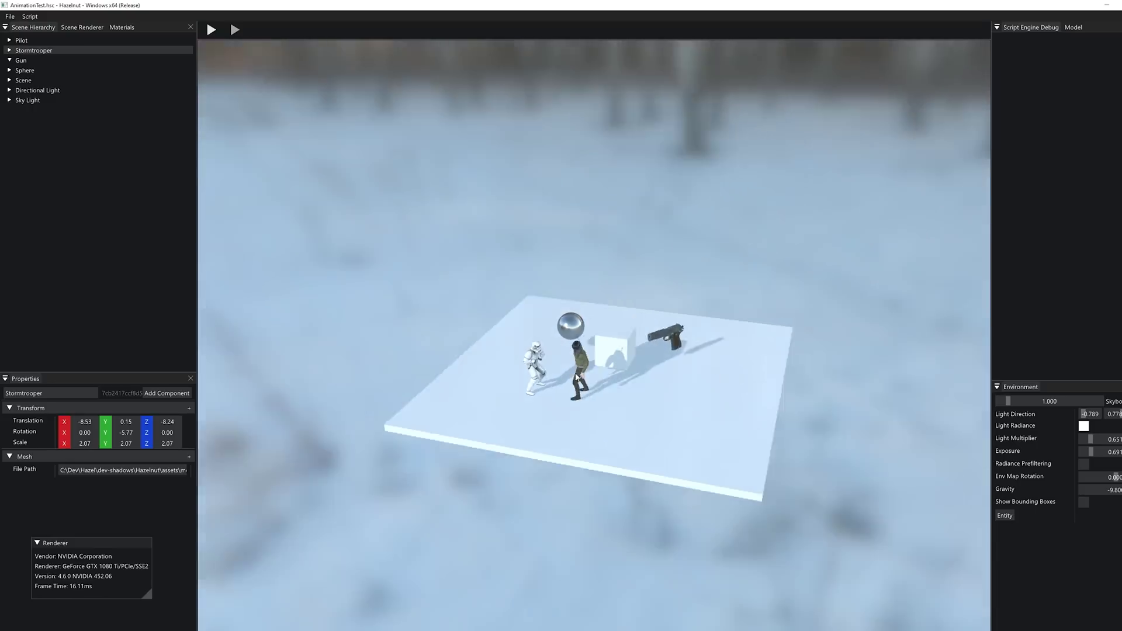
alt+right_drag(577, 379, 526, 421)
alt+drag(526, 421, 471, 381)
alt+middle_drag(471, 381, 637, 375)
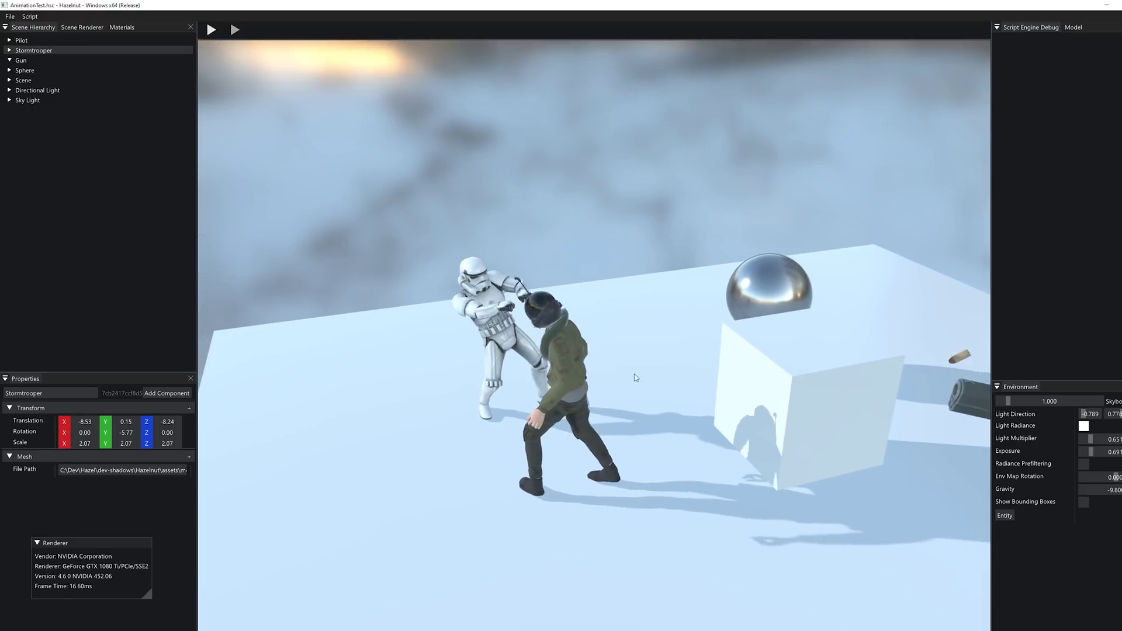
alt+drag(636, 376, 660, 327)
alt+middle_drag(659, 327, 699, 322)
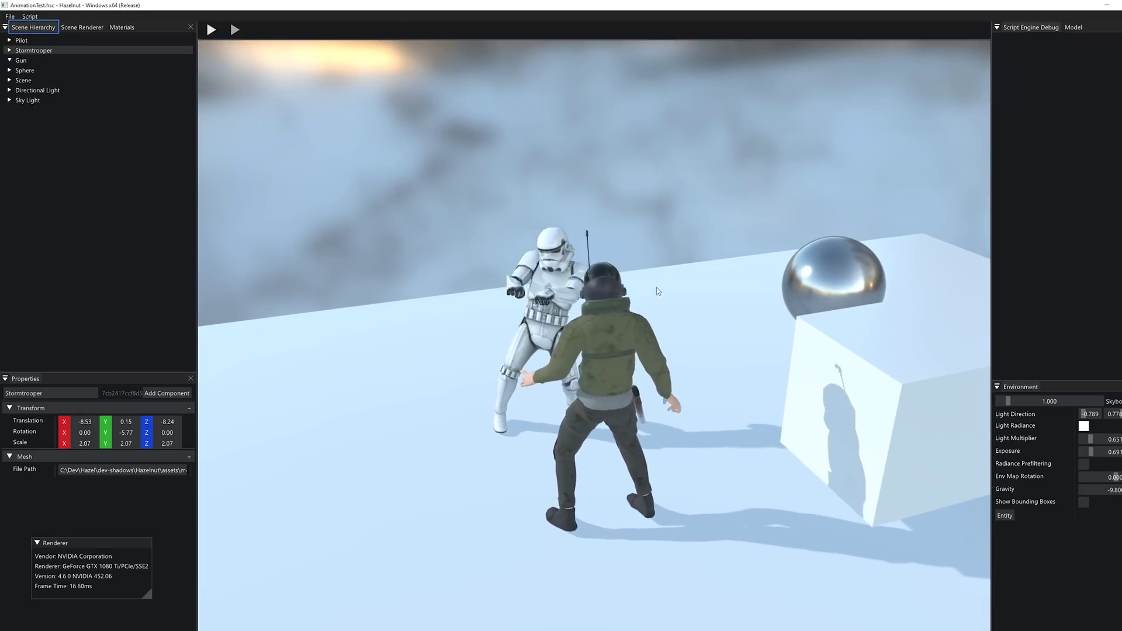
- Delete the Stormtrooper entity from the scene
click(33, 51)
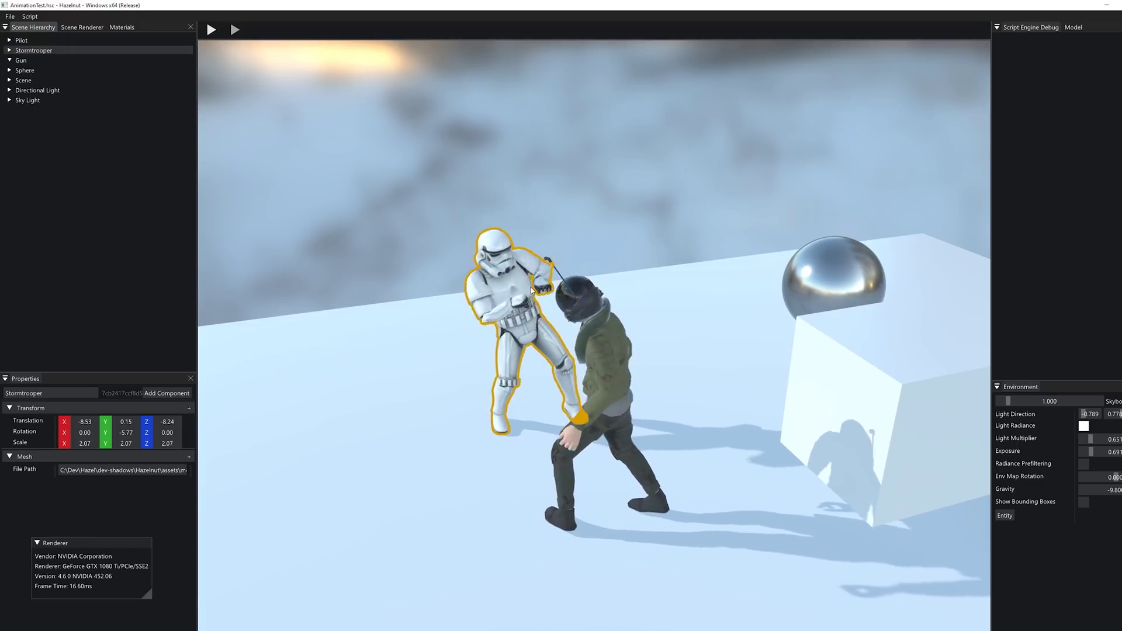
alt+drag(479, 415, 628, 404)
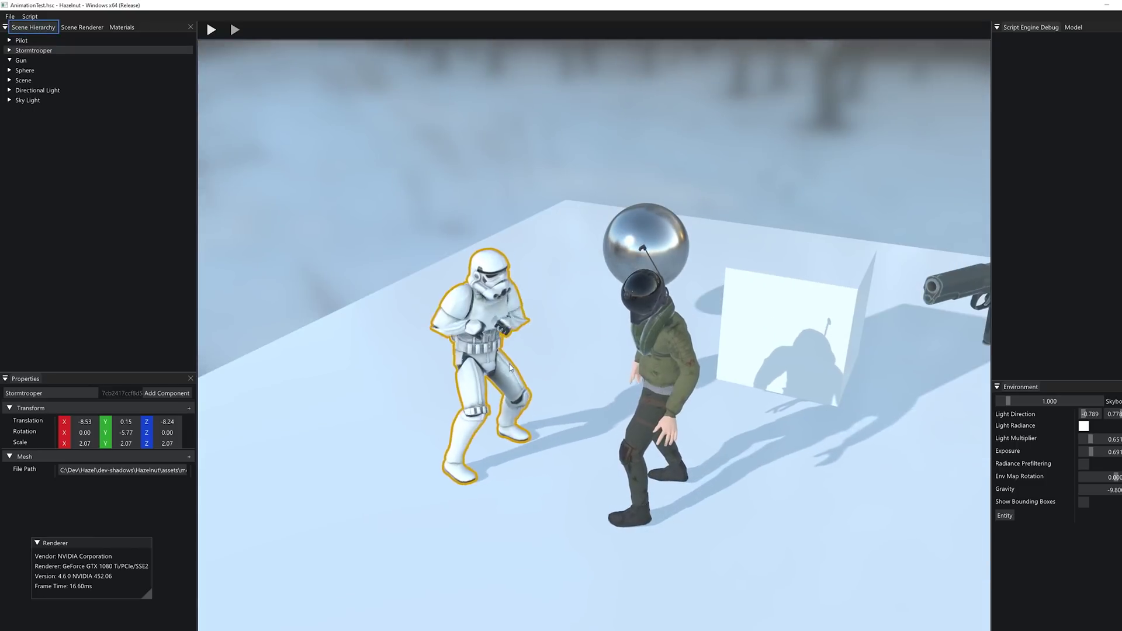
click(38, 42)
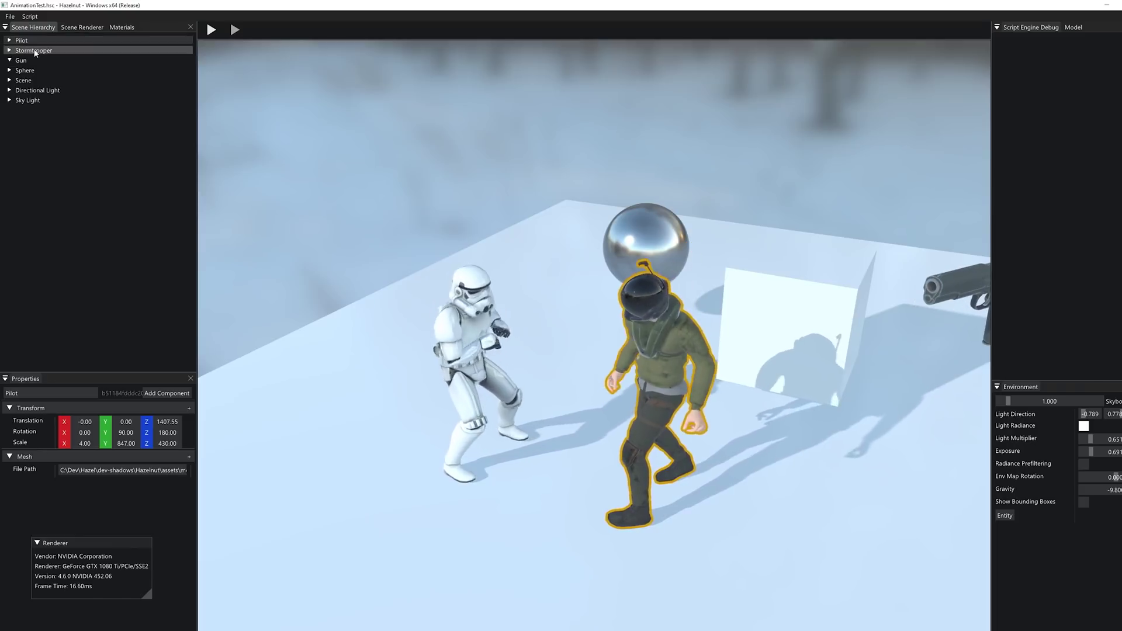
click(35, 52)
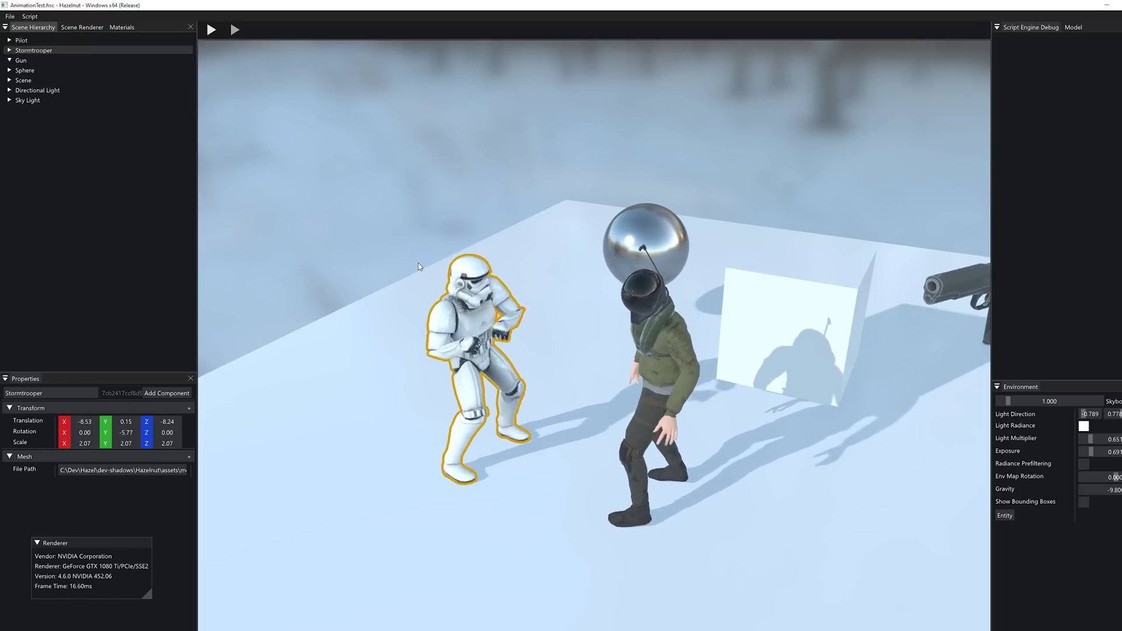
key(Delete)
- Create a new Mesh entity and load silly_dancing.fbx from the stormtrooper source folder as its mesh file
mouse_move(104, 135)
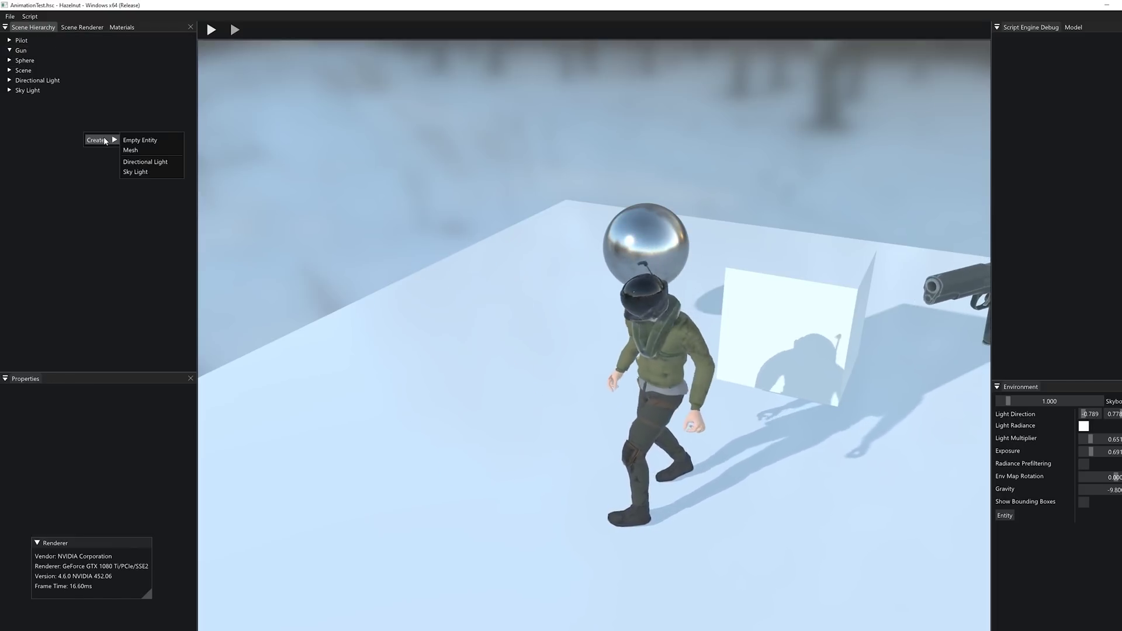
click(130, 149)
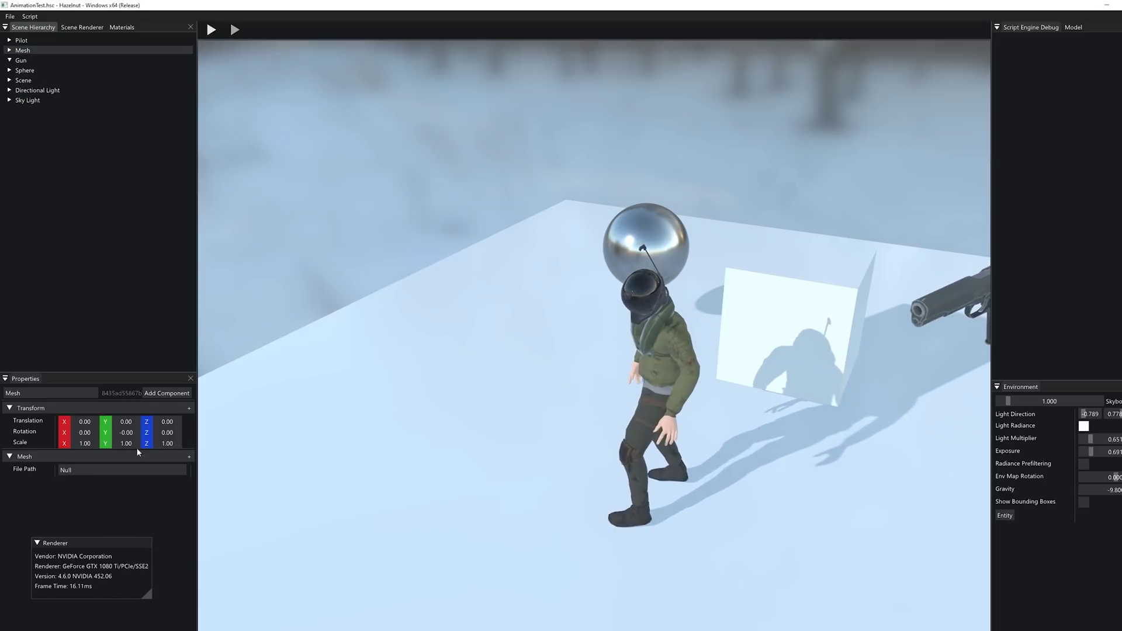
drag(197, 487, 211, 485)
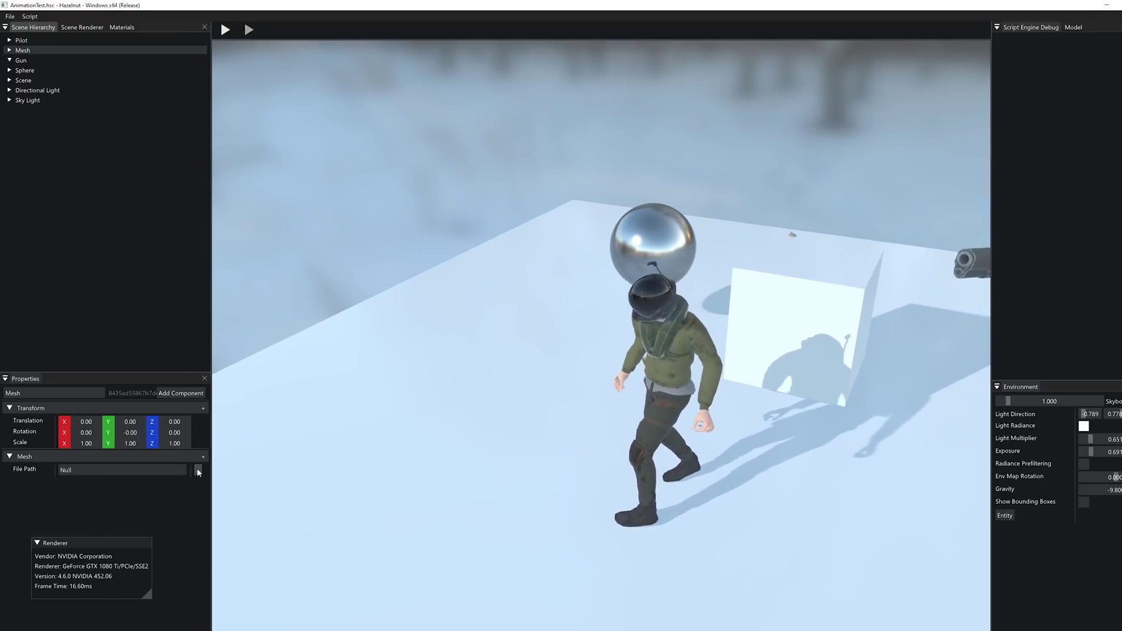
click(198, 471)
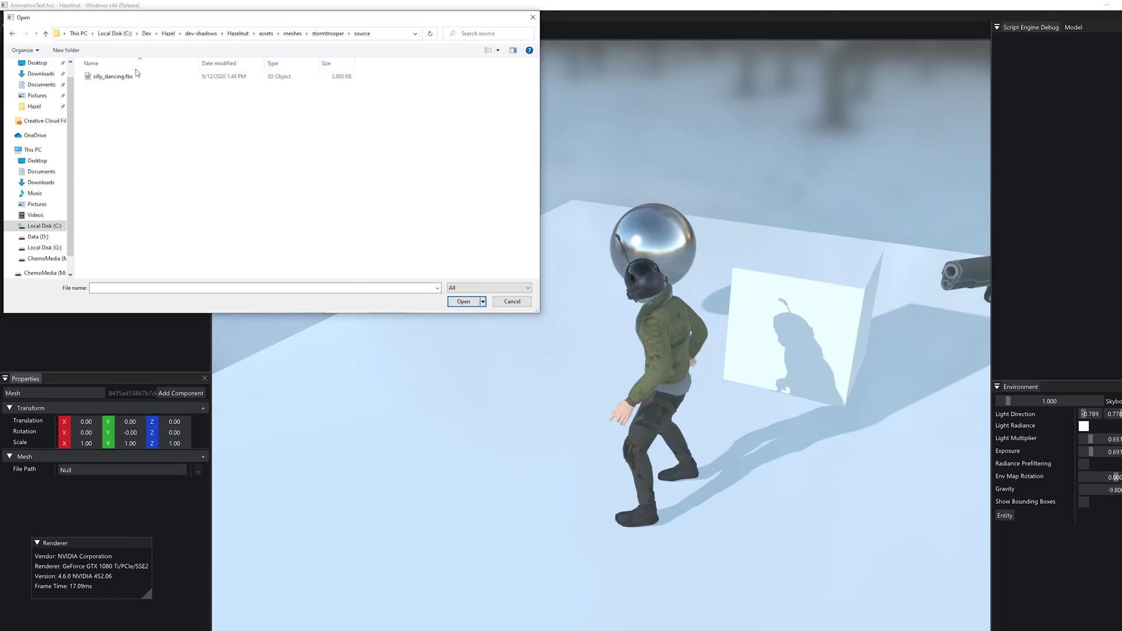
click(463, 301)
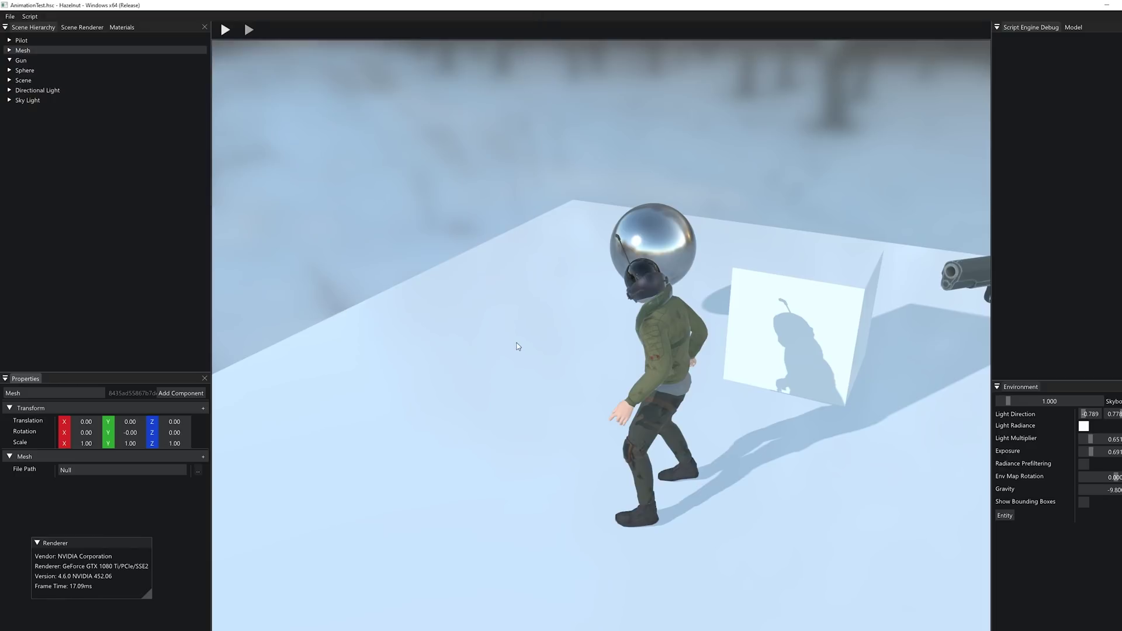
- Move the new Mesh entity across the floor to open space beside the Pilot, at about X -10.64, Z -12.65
scroll(518, 346, down, 5)
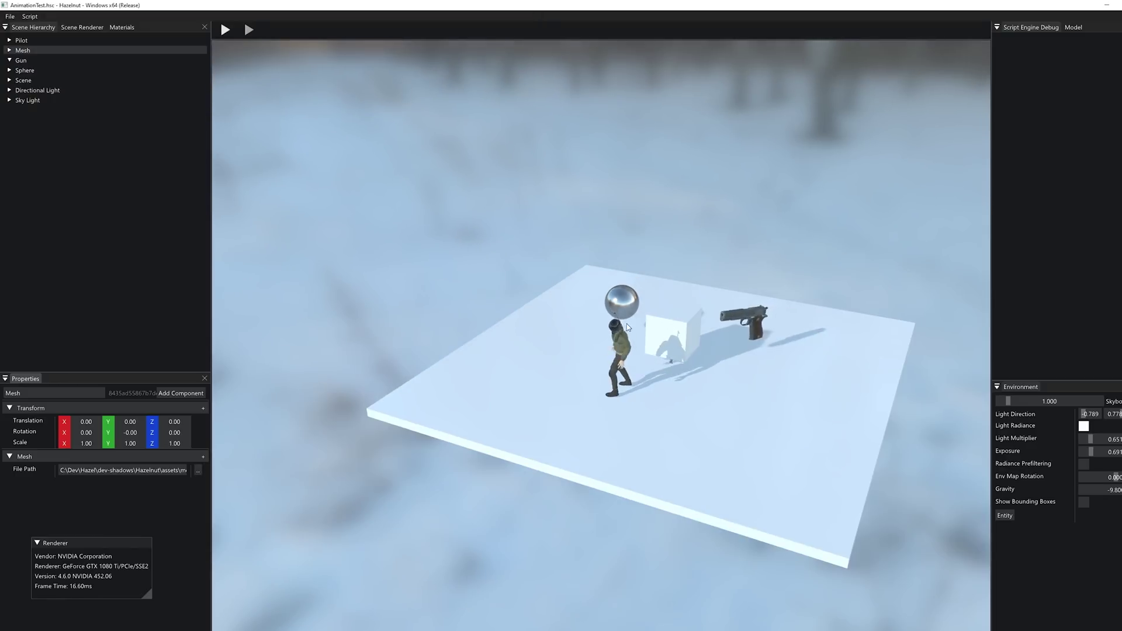
scroll(628, 327, up, 5)
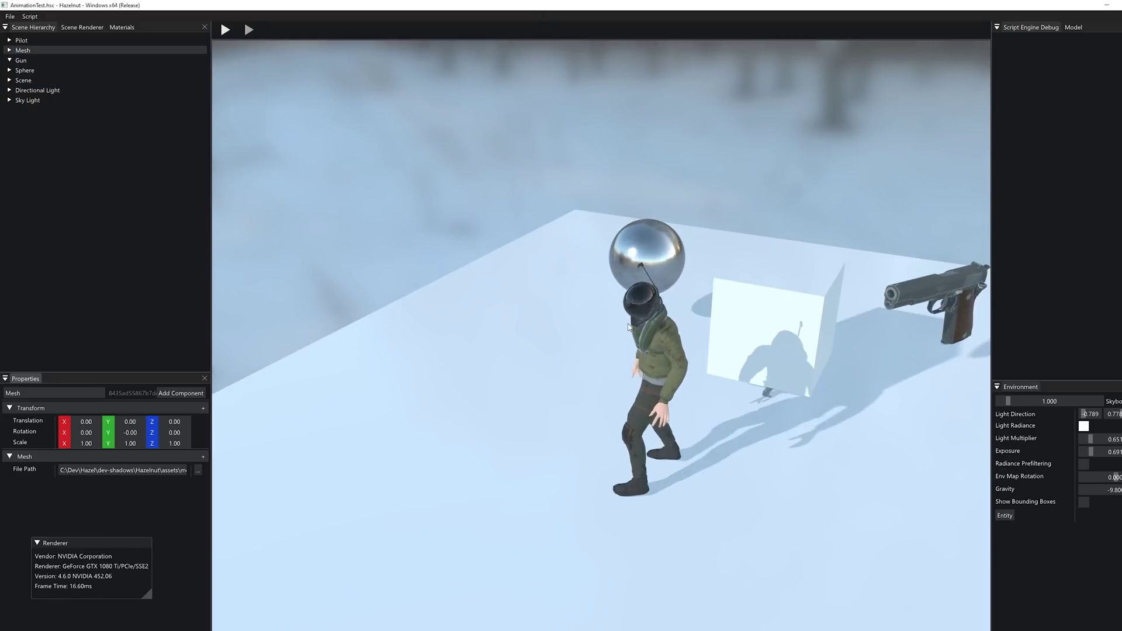
scroll(628, 327, down, 1)
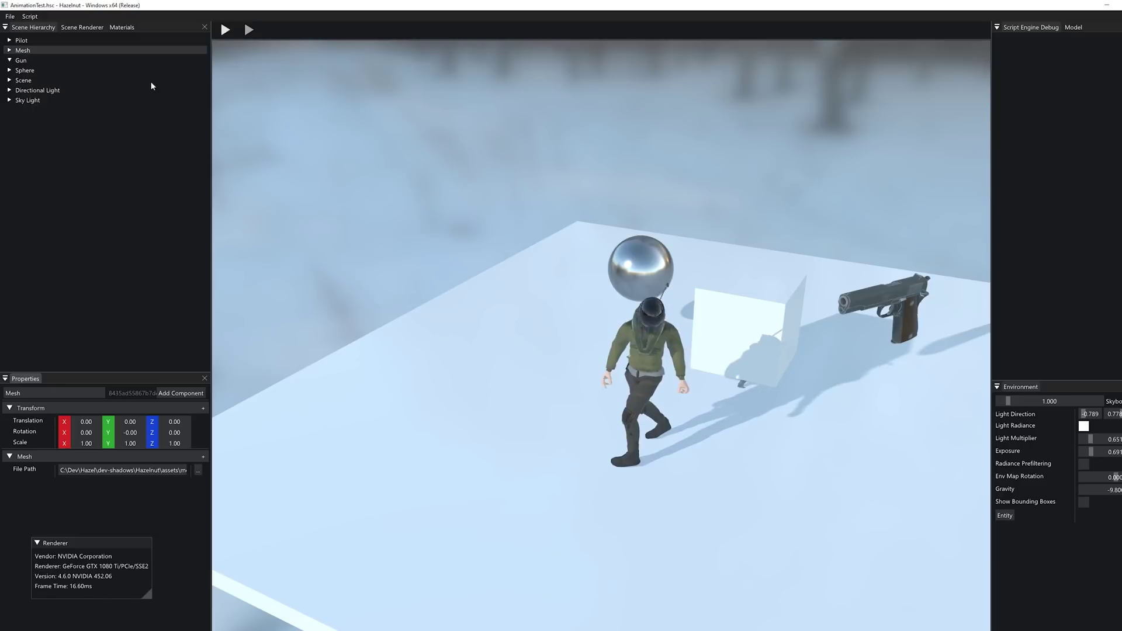
click(49, 50)
drag(702, 417, 418, 457)
scroll(418, 358, up, 2)
alt+drag(497, 428, 775, 277)
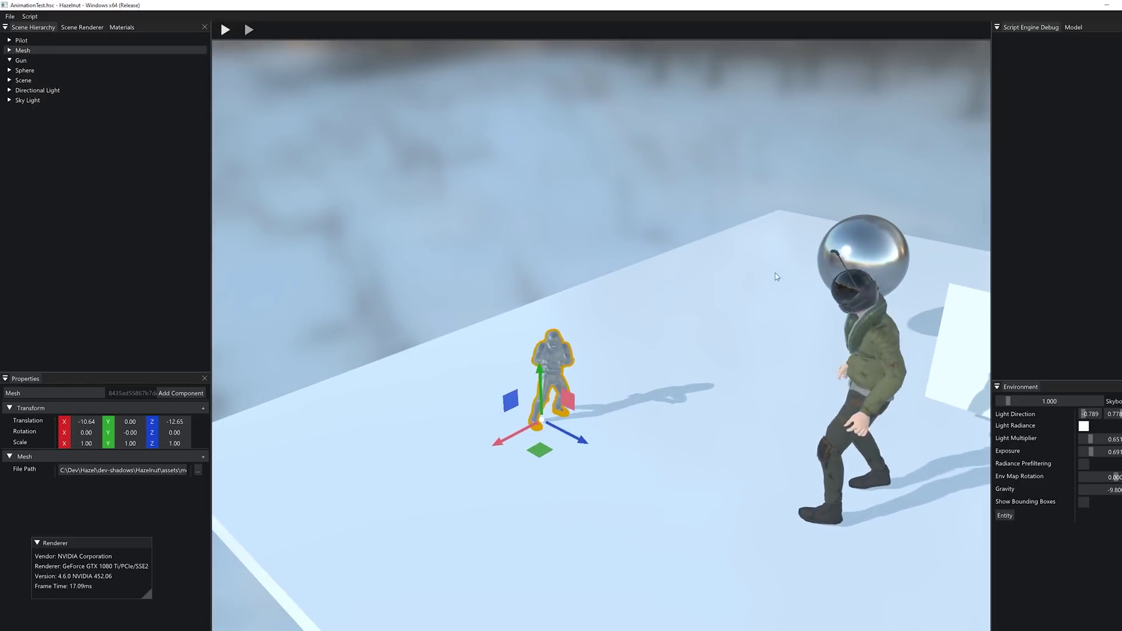
- Scale the Mesh entity uniformly to about 2.35, roughly matching the Pilot's height
drag(542, 422, 604, 353)
key(w)
alt+drag(660, 385, 685, 364)
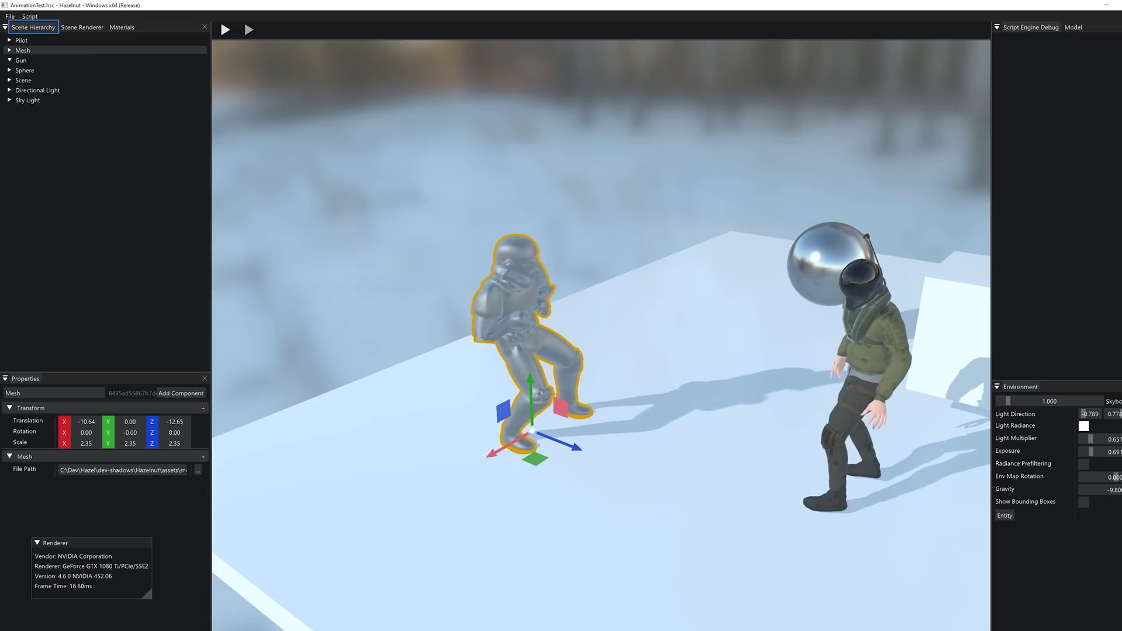
- Check the Hazelnut console log for texture loading problems with the imported mesh, then minimize it and inspect the untextured model
key(alt+Tab)
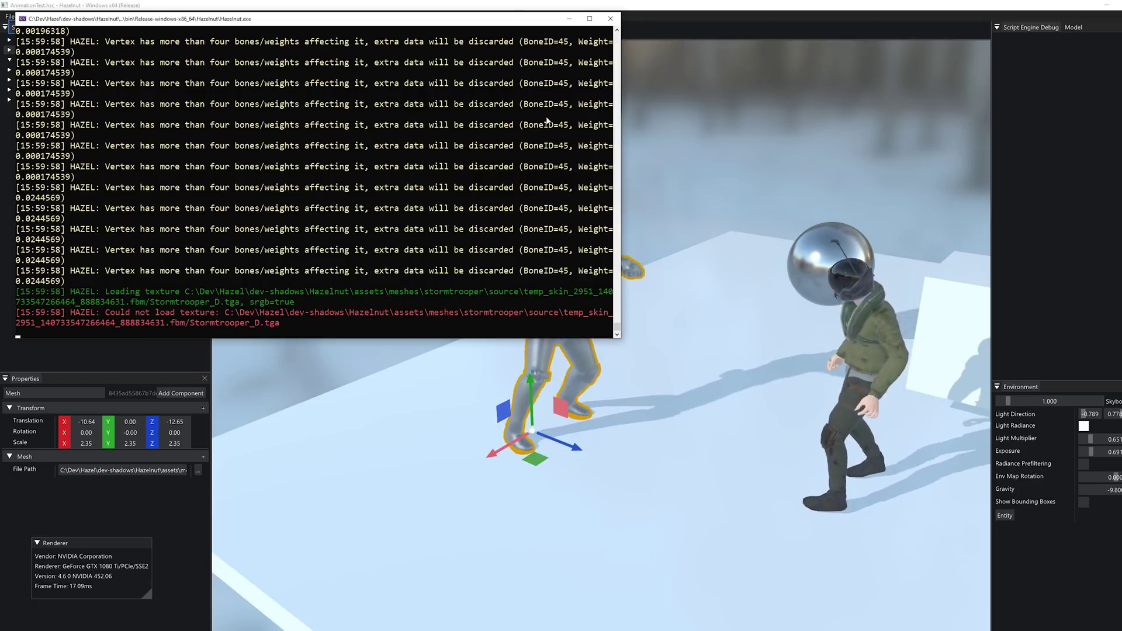
click(569, 18)
alt+drag(607, 326, 551, 330)
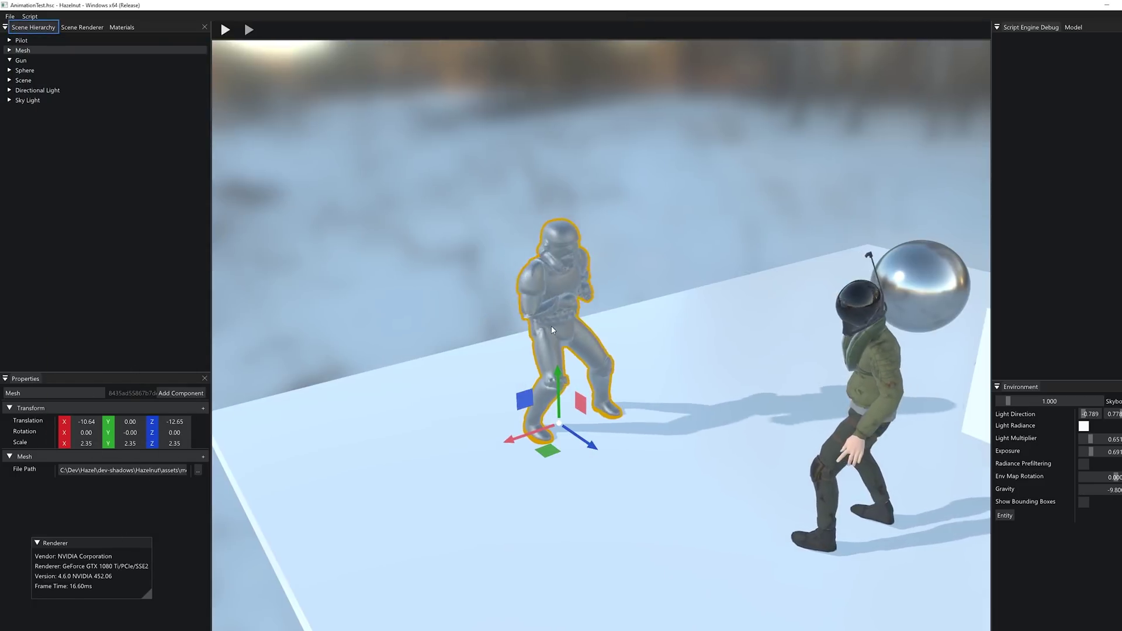
scroll(598, 287, up, 2)
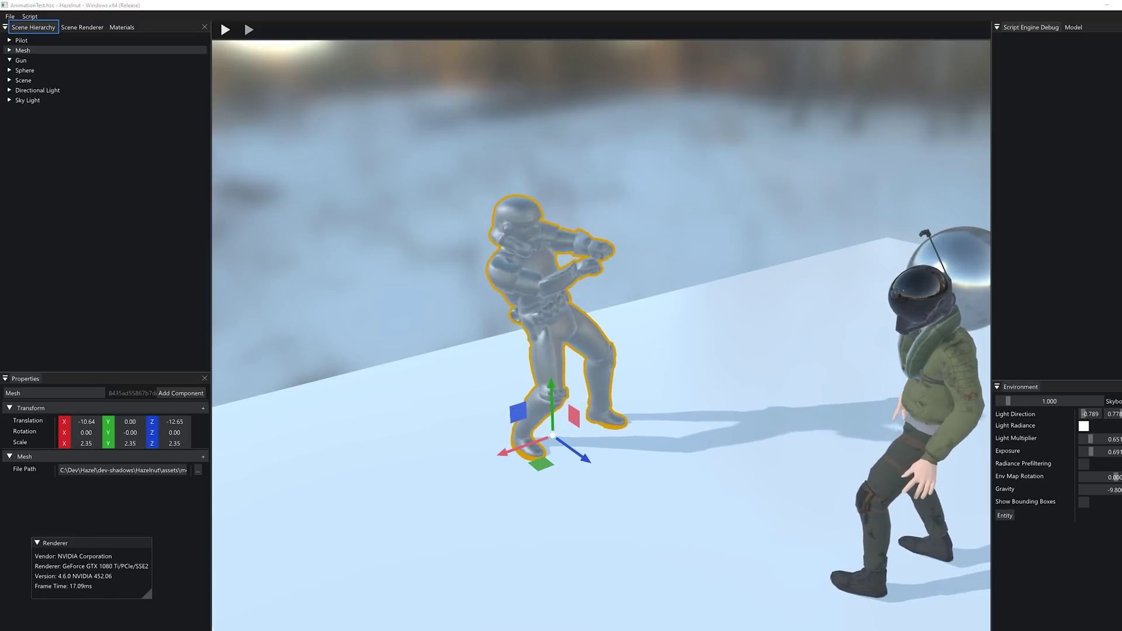
- Switch to File Explorer and look in the stormtrooper textures folder for the mesh's texture file
key(alt+Tab)
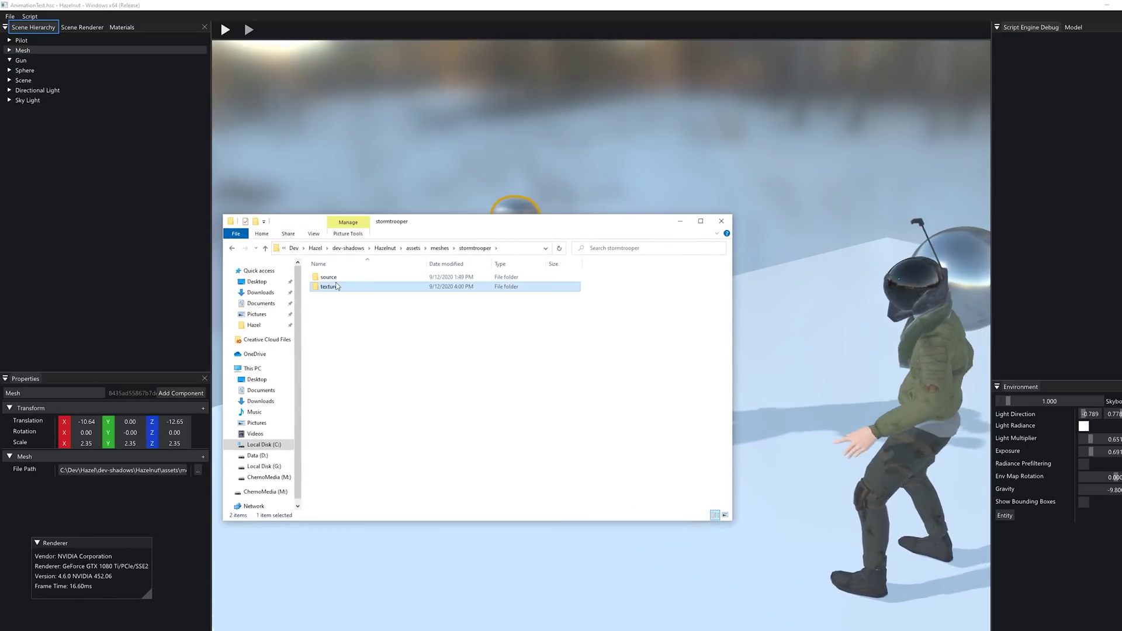
double_click(336, 286)
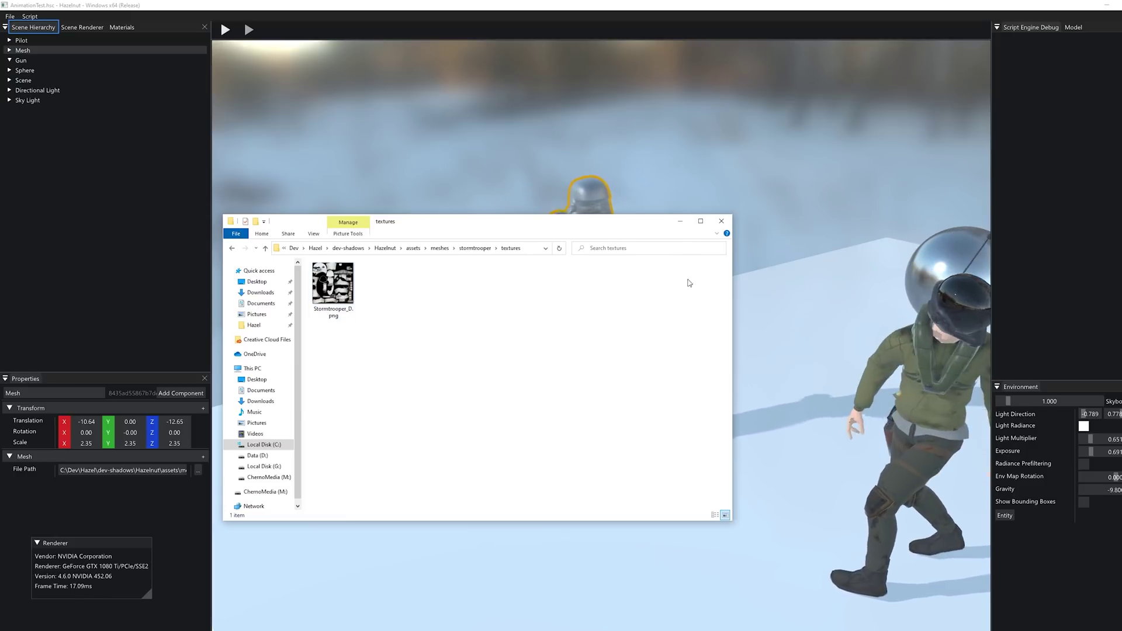
click(679, 222)
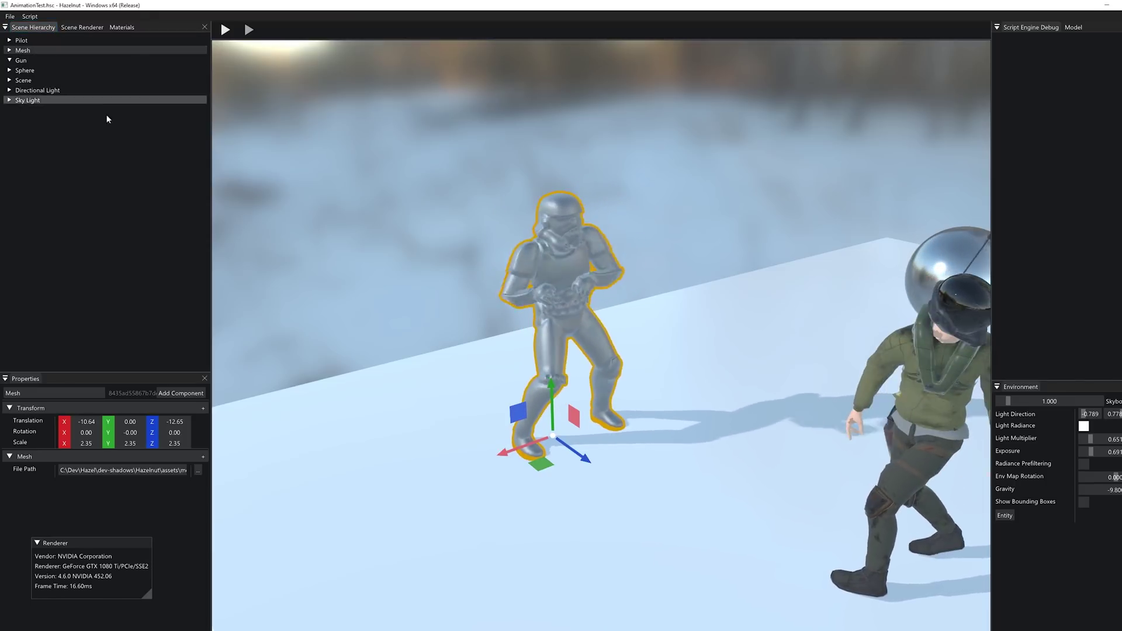
- Load Stormtrooper_D.png as the albedo texture of the mesh's Stormtroopermat material
click(121, 27)
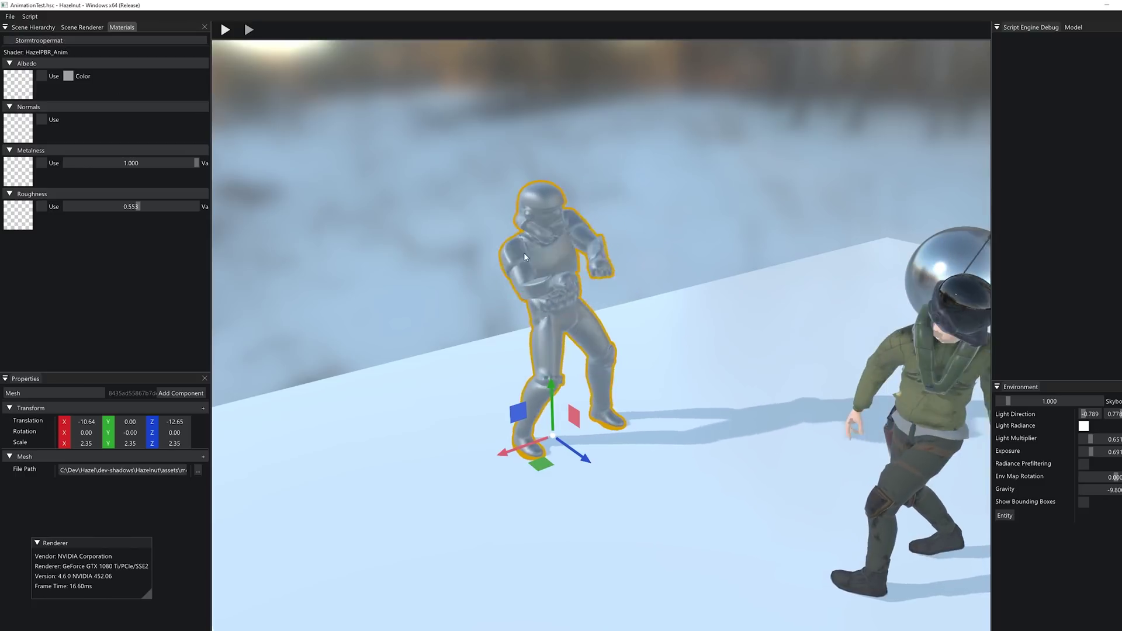
click(26, 84)
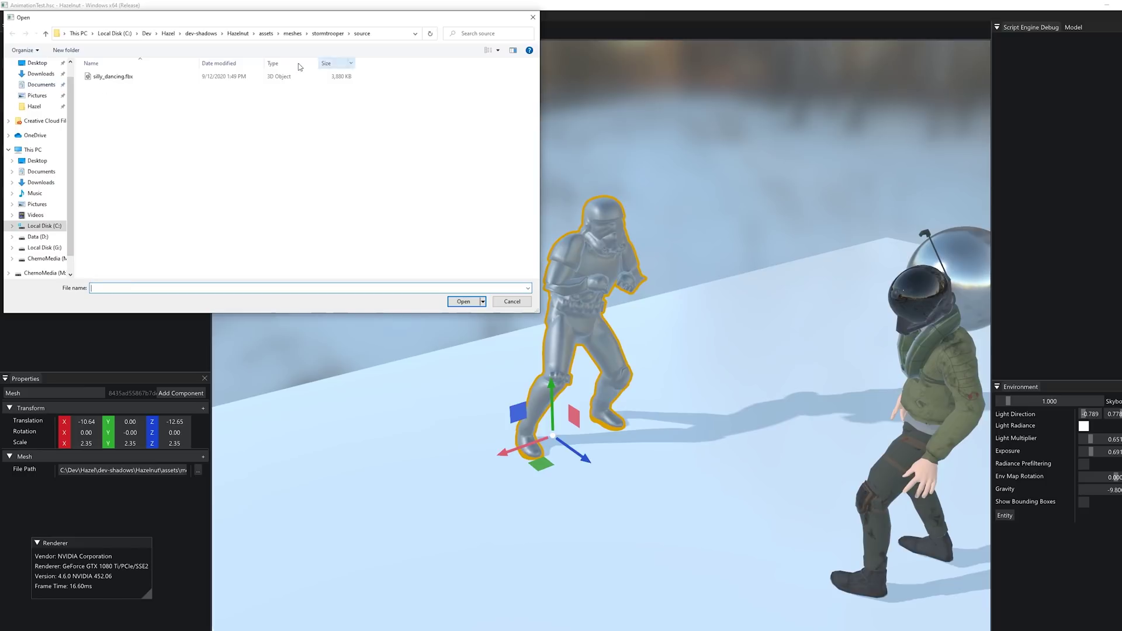
double_click(96, 80)
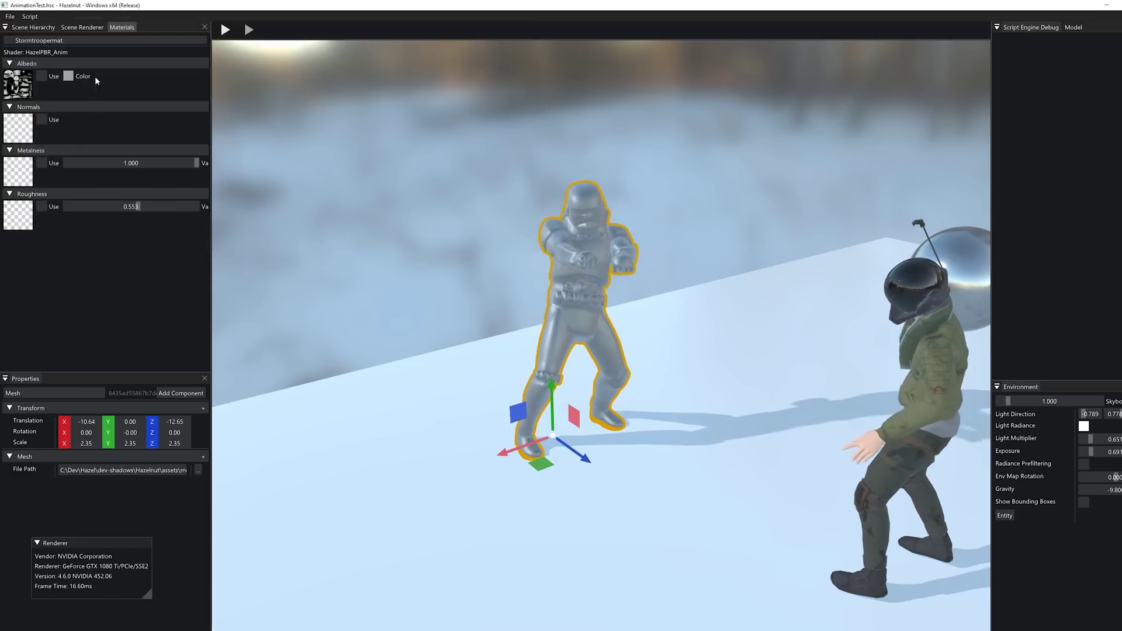
- Enable the albedo texture on the Stormtroopermat material and inspect the textured stormtrooper without its selection outline
click(41, 77)
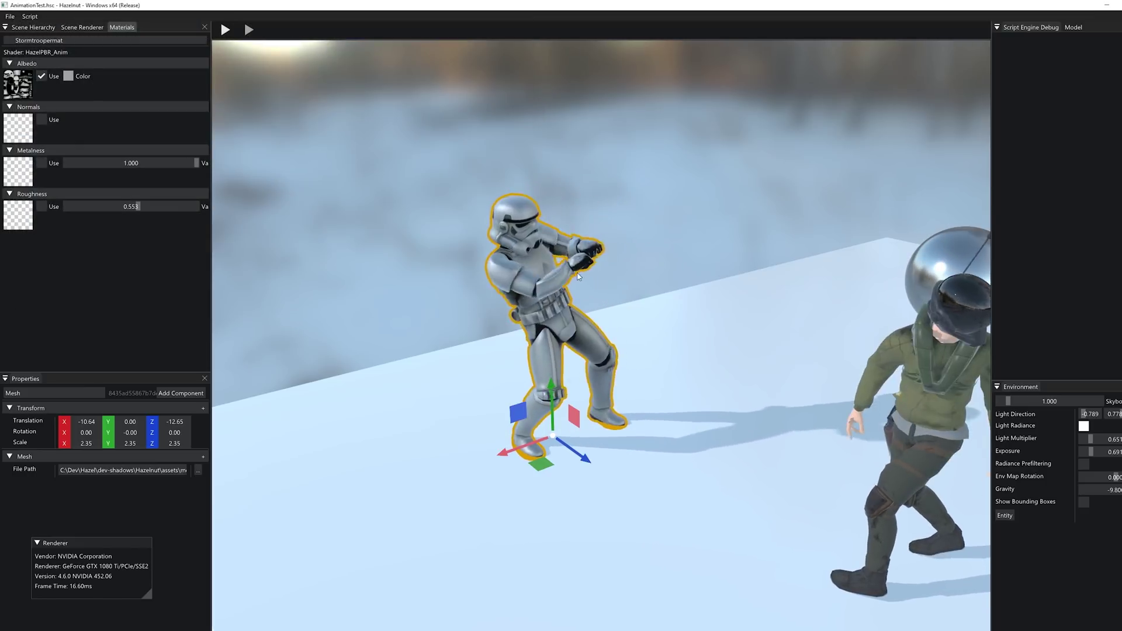
click(670, 250)
scroll(644, 228, up, 2)
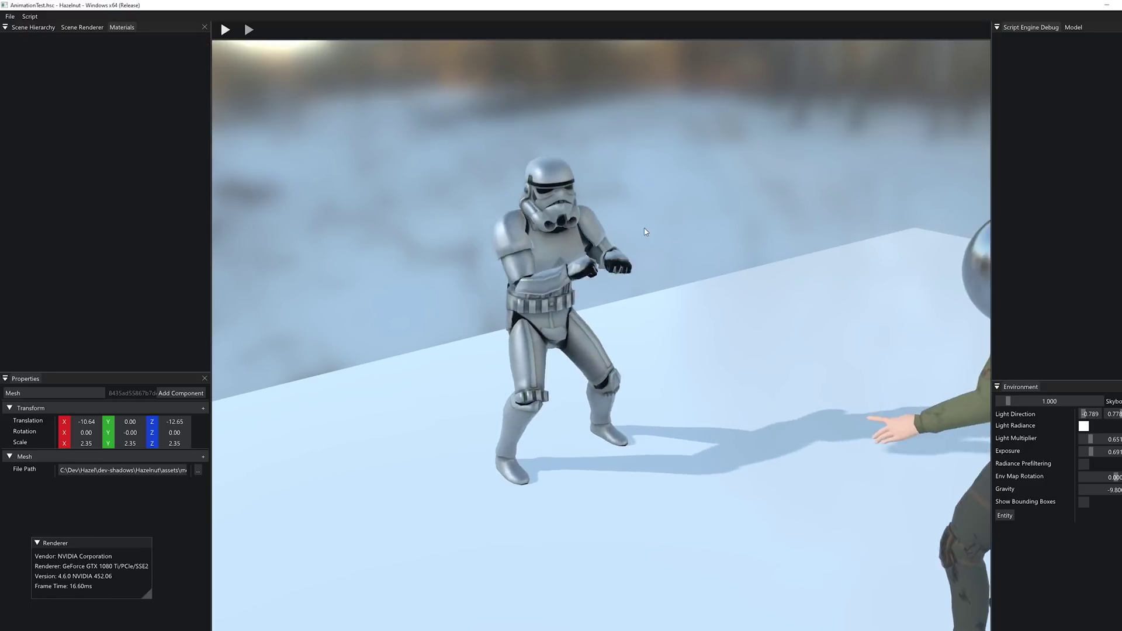
alt+drag(645, 229, 592, 229)
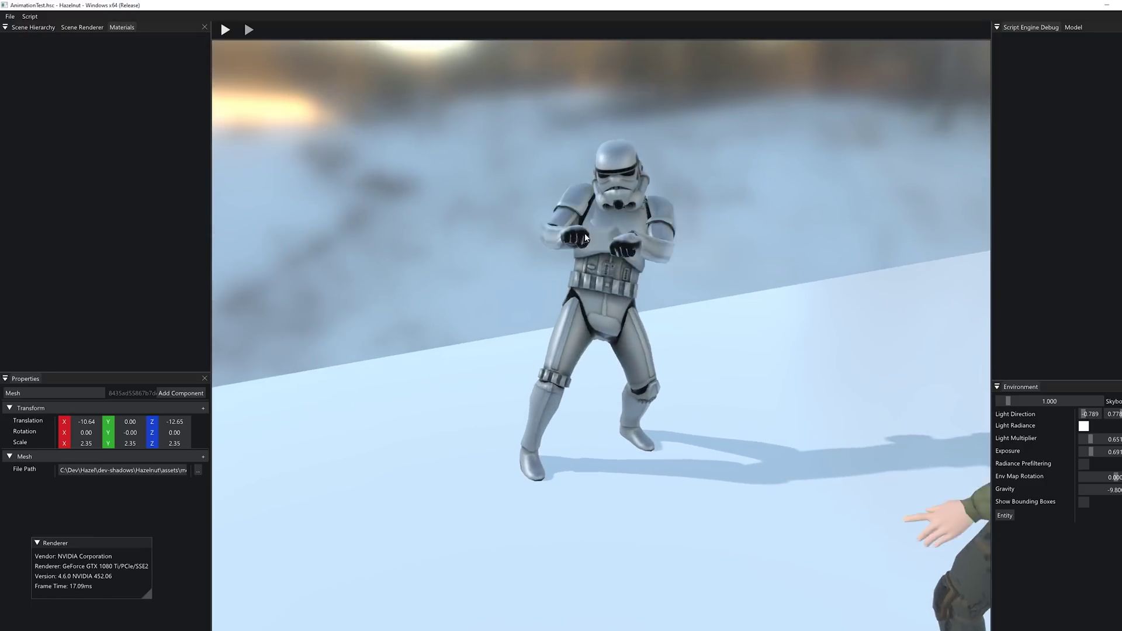
- Reselect the Mesh entity and set its Stormtroopermat material's metalness and roughness both to 0
click(44, 28)
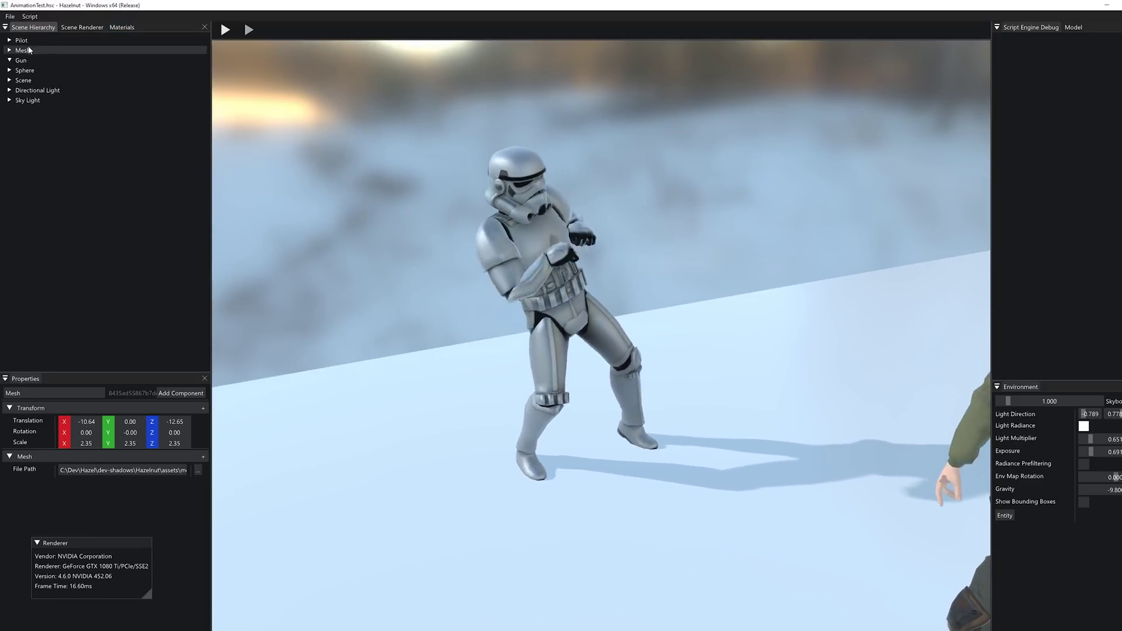
click(28, 50)
click(116, 28)
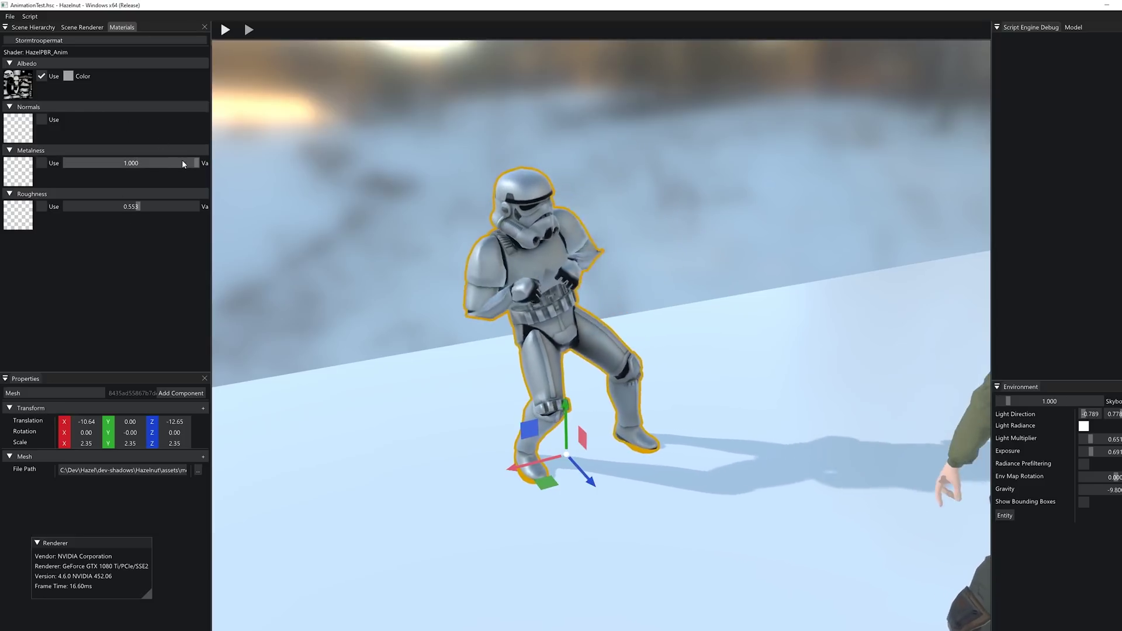
drag(177, 164, 2, 168)
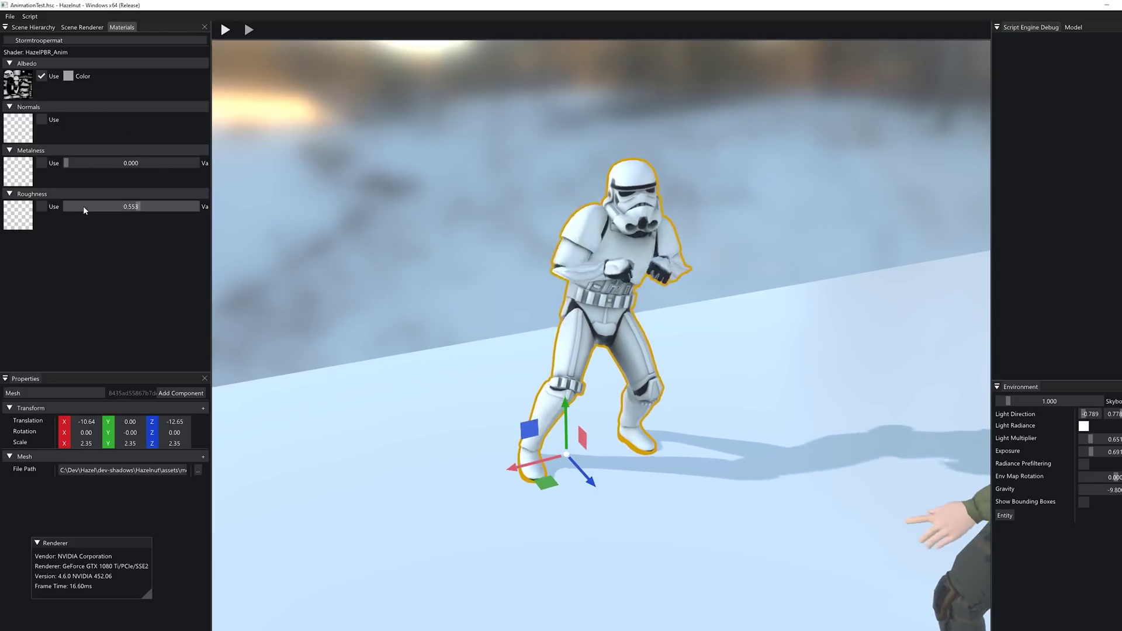
drag(87, 204, 33, 208)
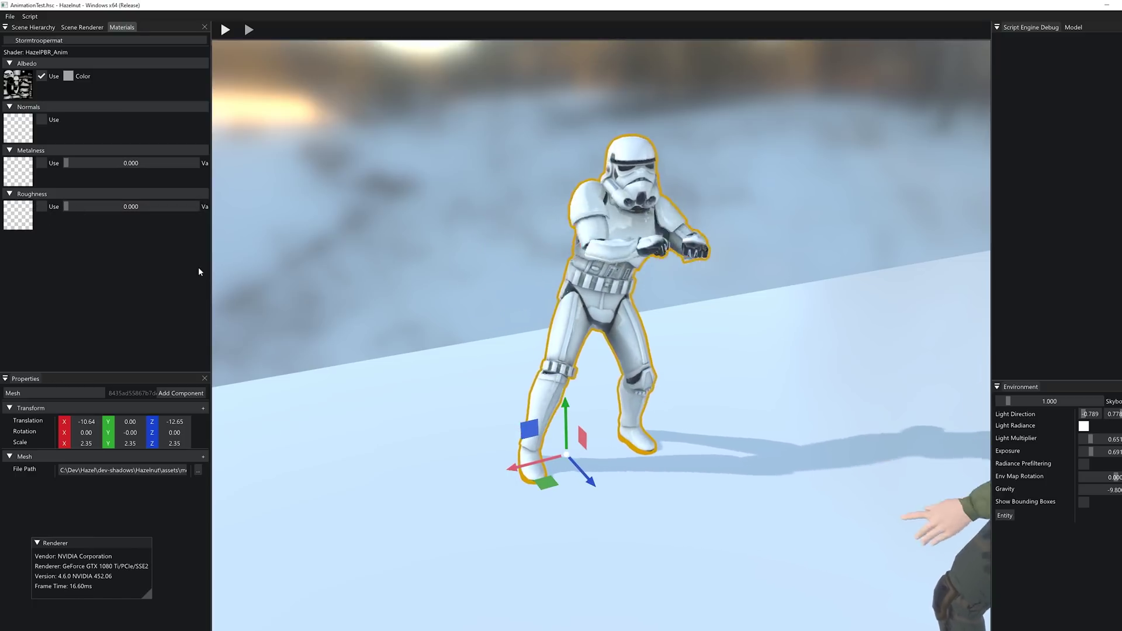
- Inspect the stormtrooper from the back and front, raise its material's metalness to the maximum, and deselect the mesh
alt+drag(374, 216, 482, 291)
key(q)
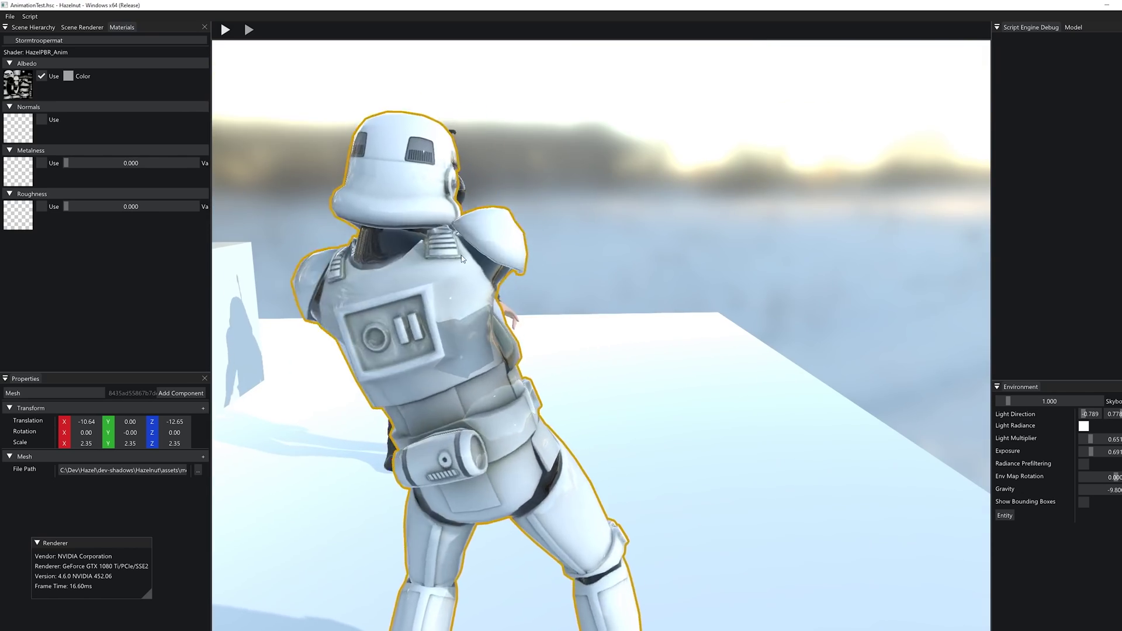
alt+drag(614, 272, 436, 286)
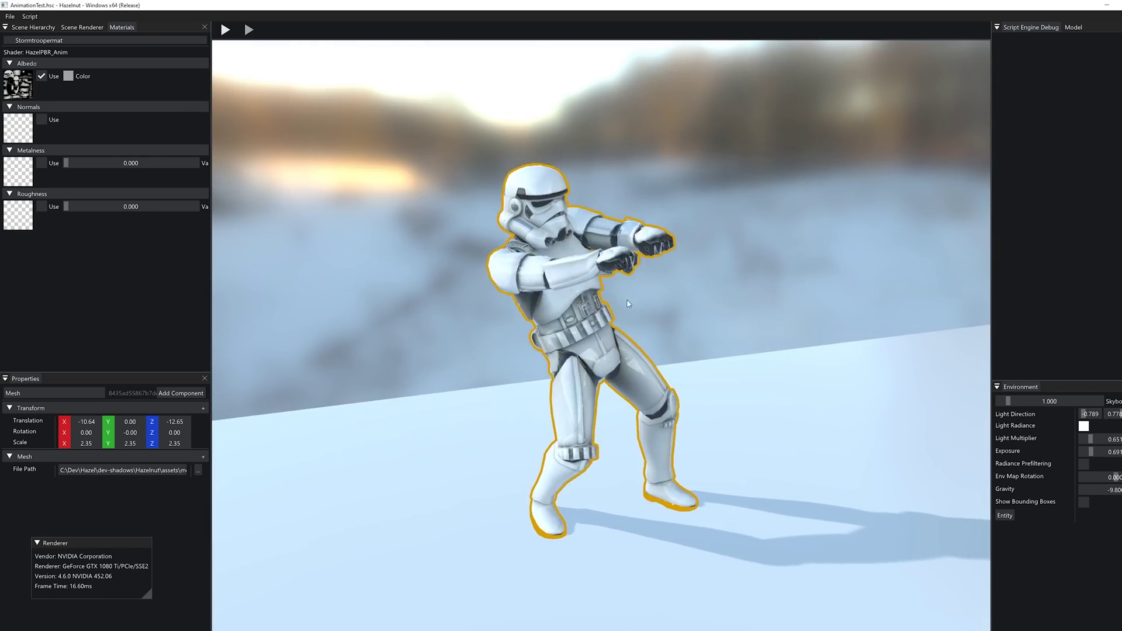
alt+drag(674, 337, 663, 355)
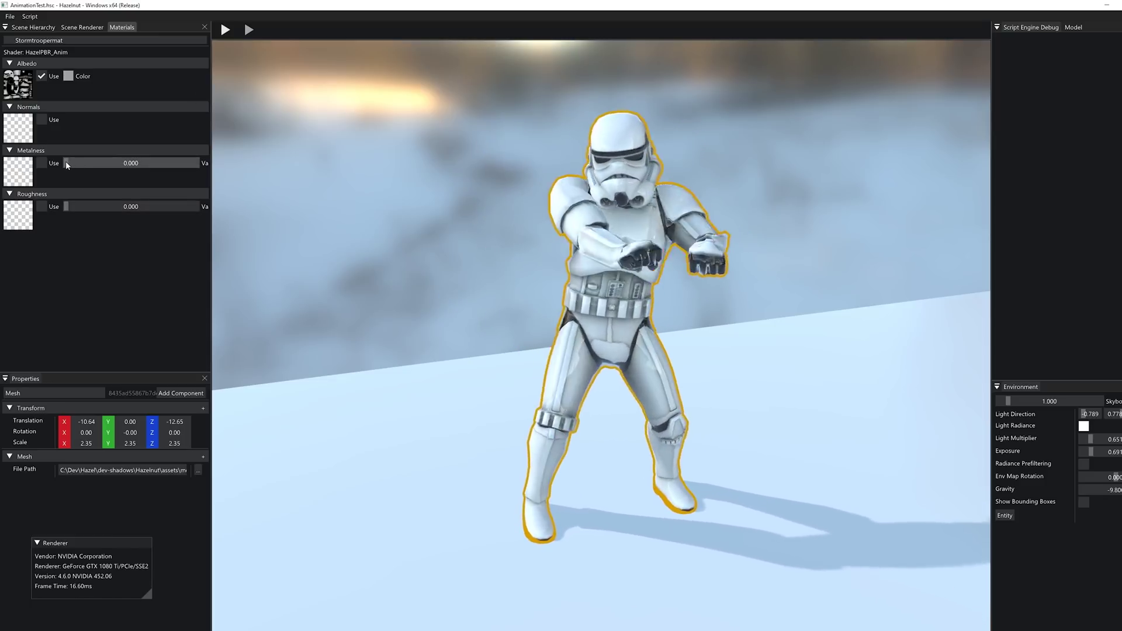
drag(66, 160, 356, 160)
click(451, 261)
- Examine the chrome stormtrooper next to the Pilot and sphere, from an overview of the platform and close up
alt+drag(451, 261, 750, 366)
alt+drag(827, 271, 463, 272)
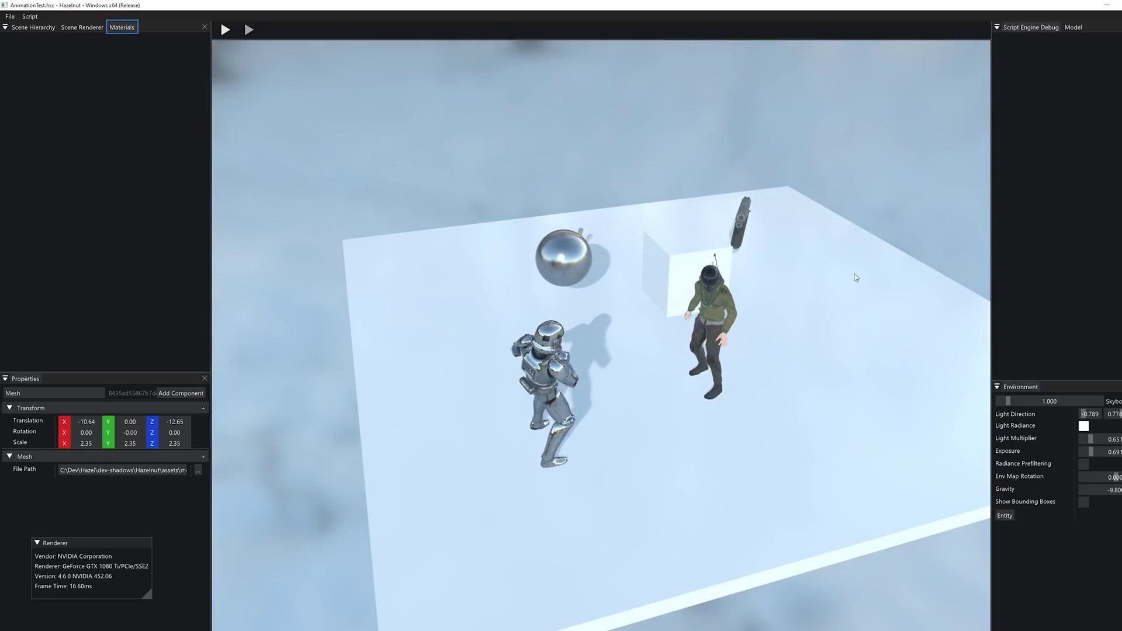
alt+drag(856, 277, 634, 315)
scroll(634, 316, down, 5)
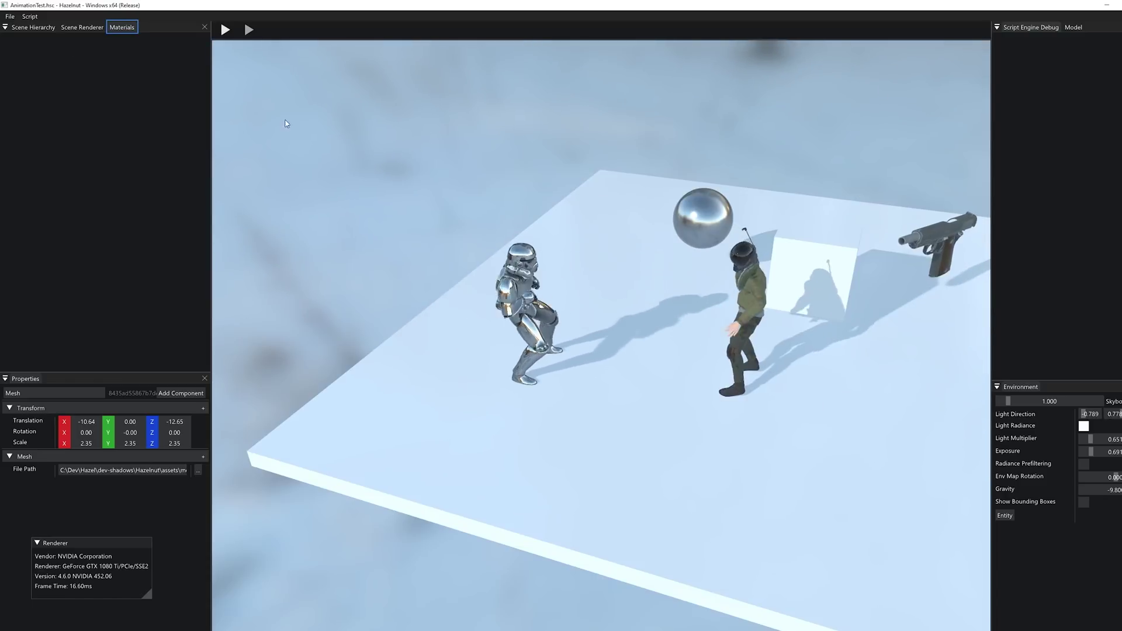
alt+drag(659, 271, 620, 275)
scroll(621, 274, up, 5)
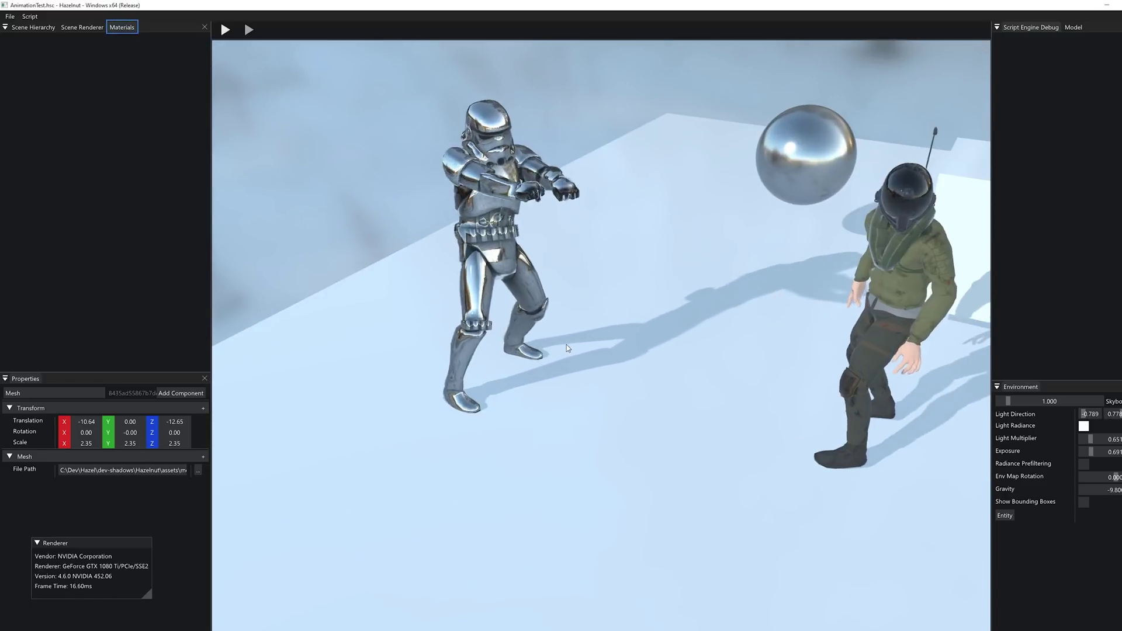
- Highlight the Pilot, Mesh and Gun entities in turn to identify the animated models in the scene
click(37, 27)
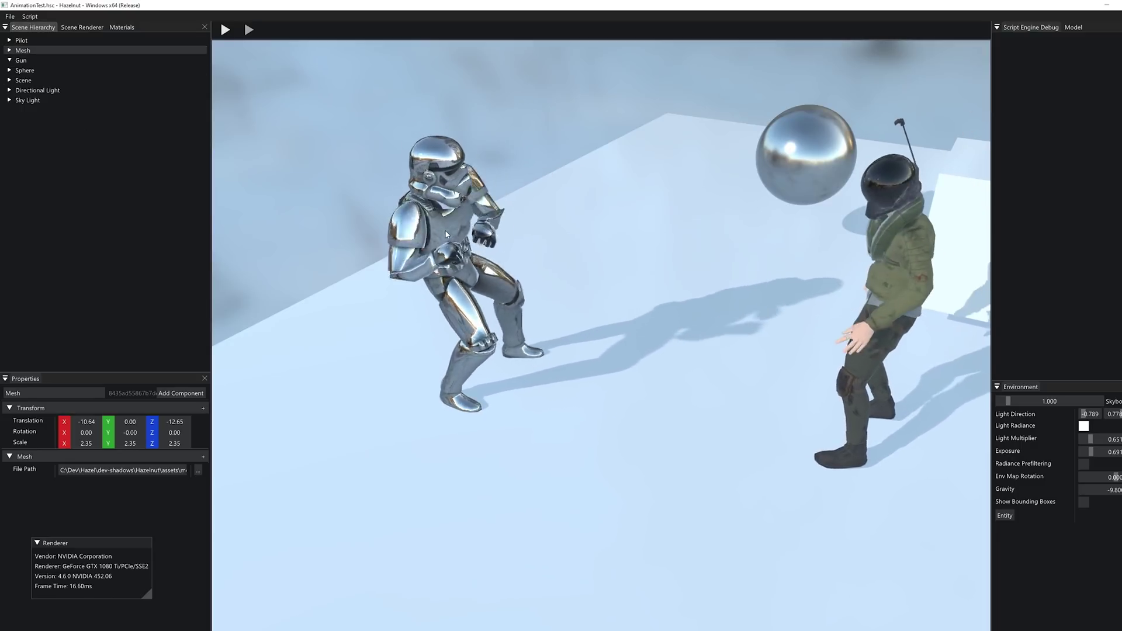
click(446, 234)
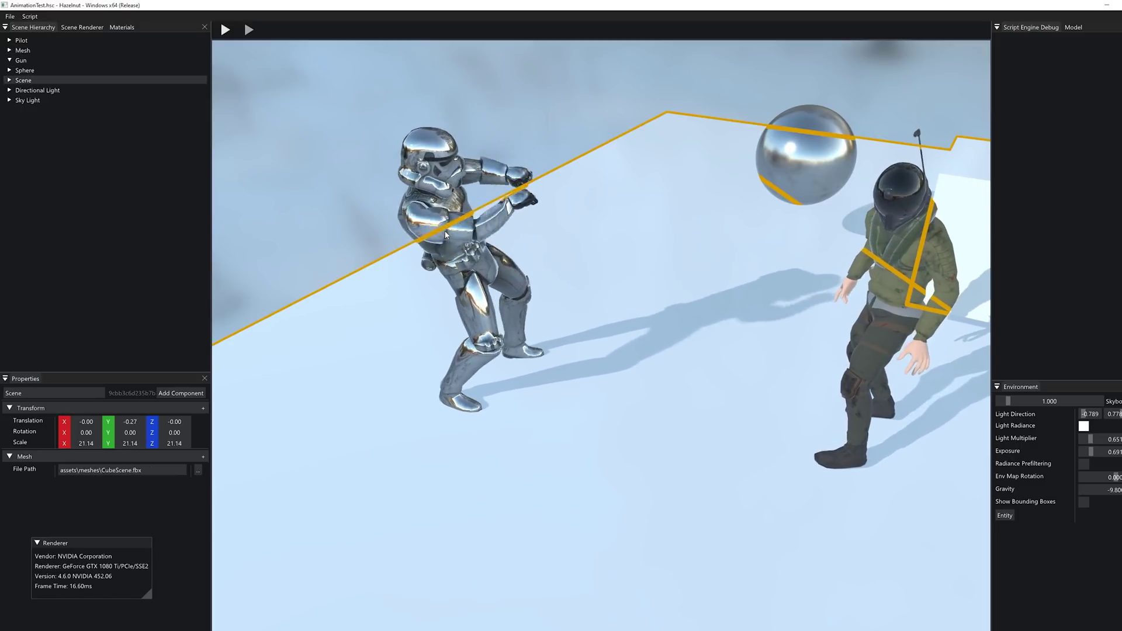
click(33, 41)
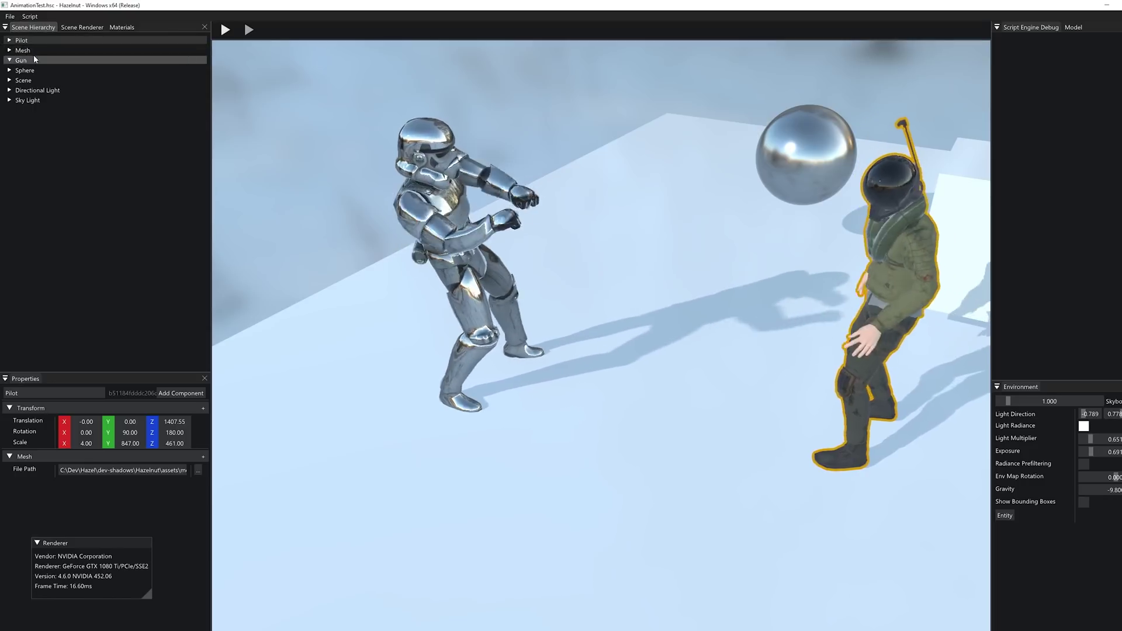
click(29, 49)
click(50, 59)
click(51, 51)
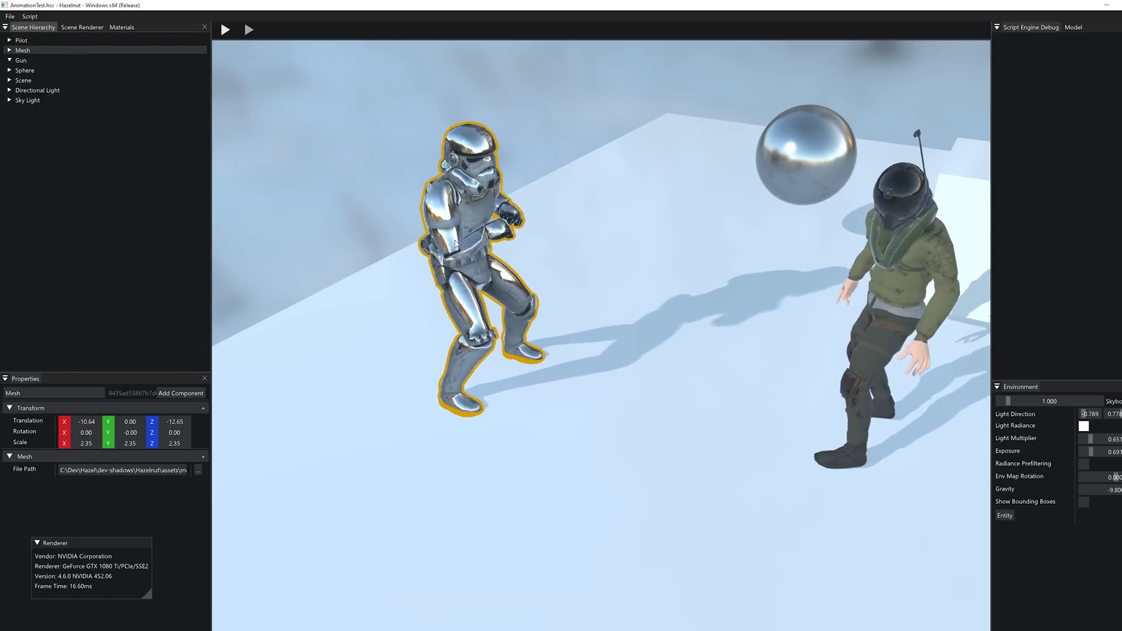
- Examine the stormtrooper, Pilot and Gun together from several angles around the platform
alt+drag(575, 304, 234, 275)
alt+drag(660, 318, 394, 202)
alt+drag(359, 150, 696, 282)
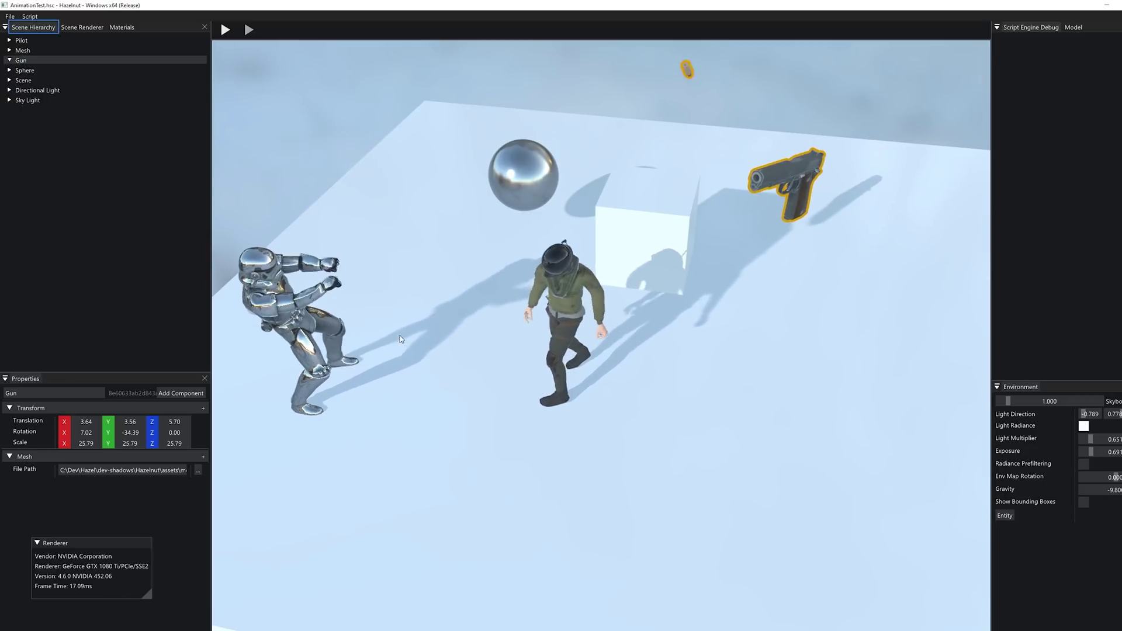
alt+drag(603, 249, 783, 285)
alt+drag(620, 310, 581, 296)
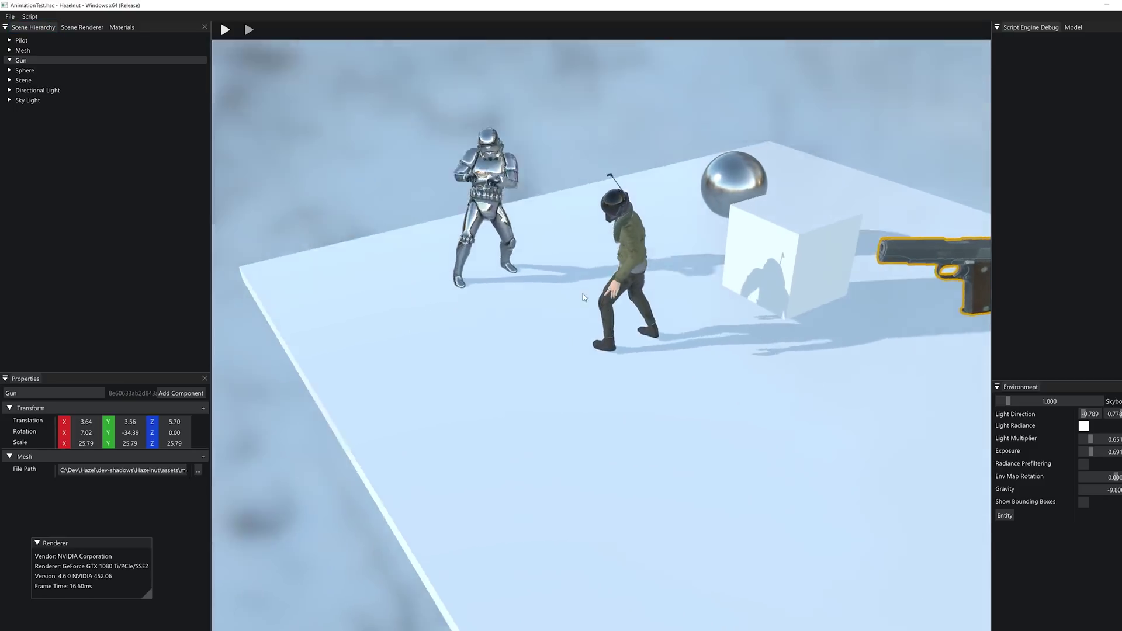
alt+middle_drag(581, 296, 765, 342)
scroll(711, 341, up, 4)
scroll(678, 381, down, 10)
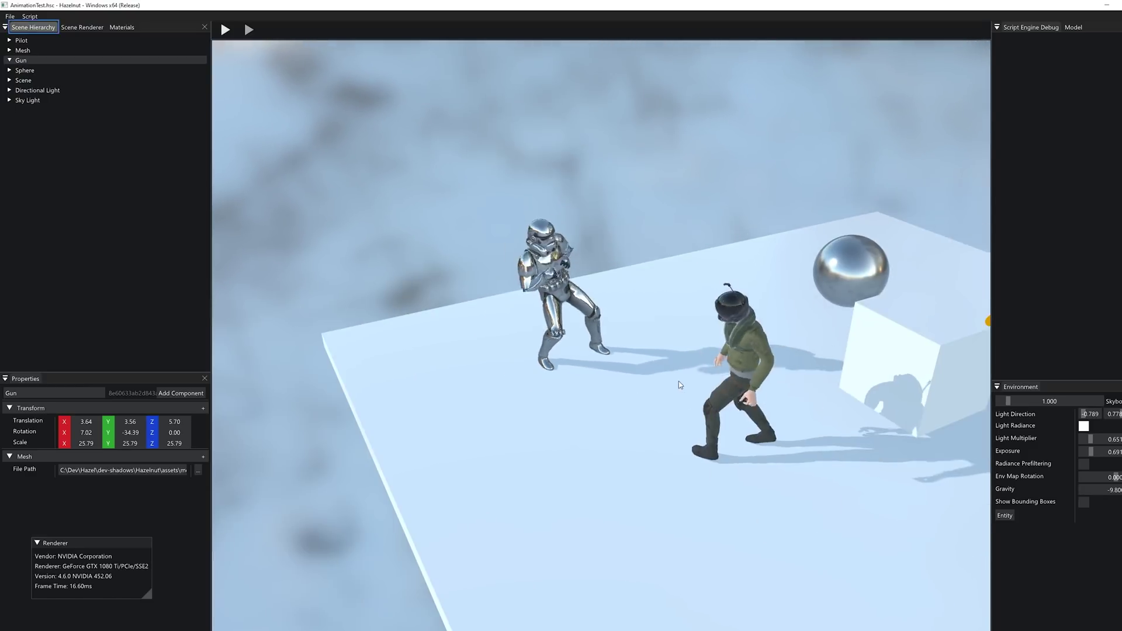
scroll(662, 245, up, 5)
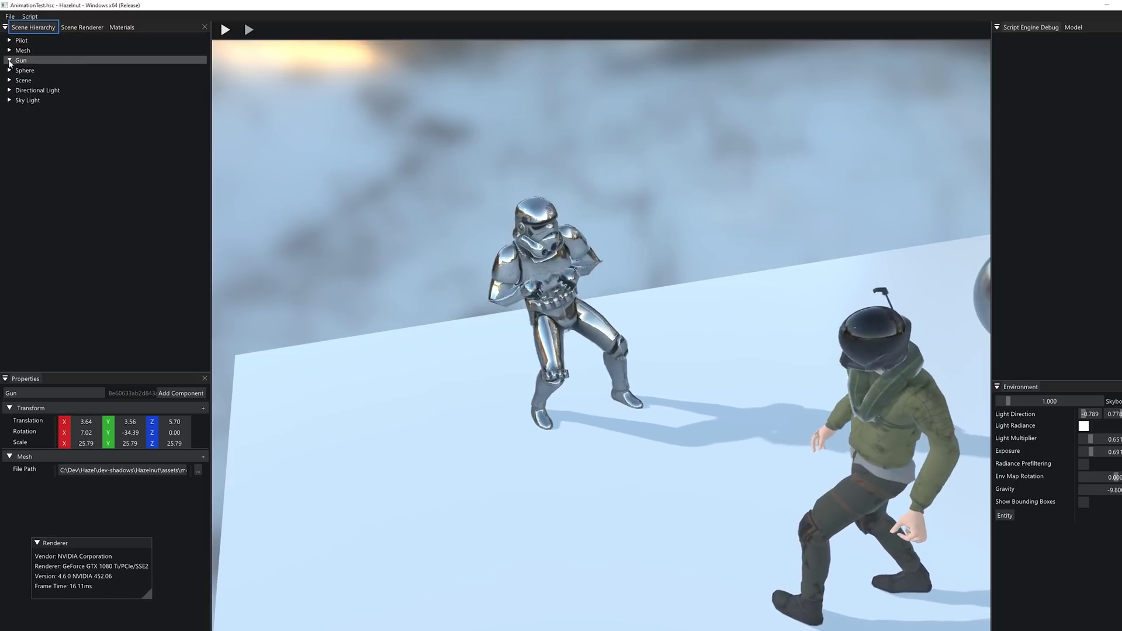
- Check how the stormtrooper's feet meet the floor and raise the Mesh entity to a Y translation of 0.06
click(21, 40)
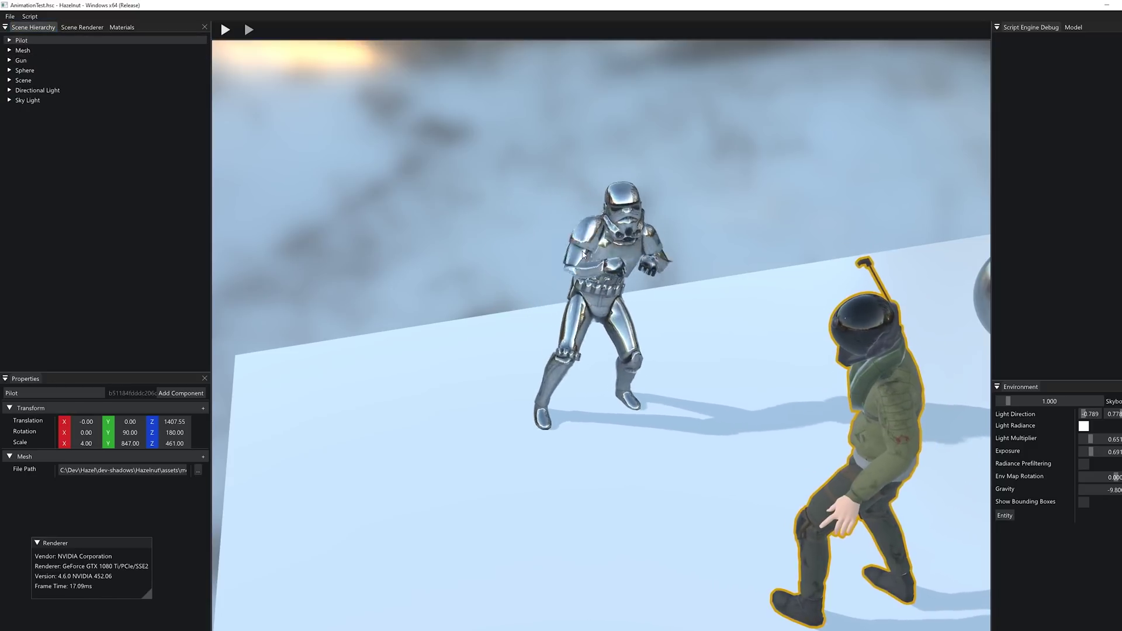
click(57, 51)
scroll(470, 291, down, 3)
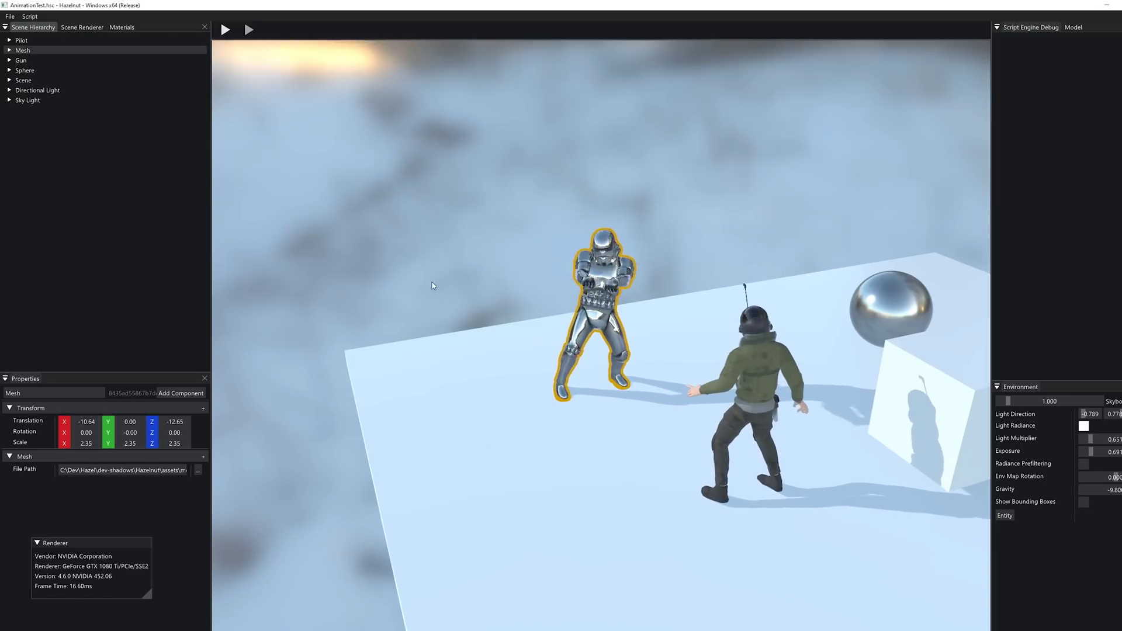
alt+drag(548, 338, 692, 390)
alt+middle_drag(692, 390, 608, 388)
alt+right_drag(651, 293, 693, 363)
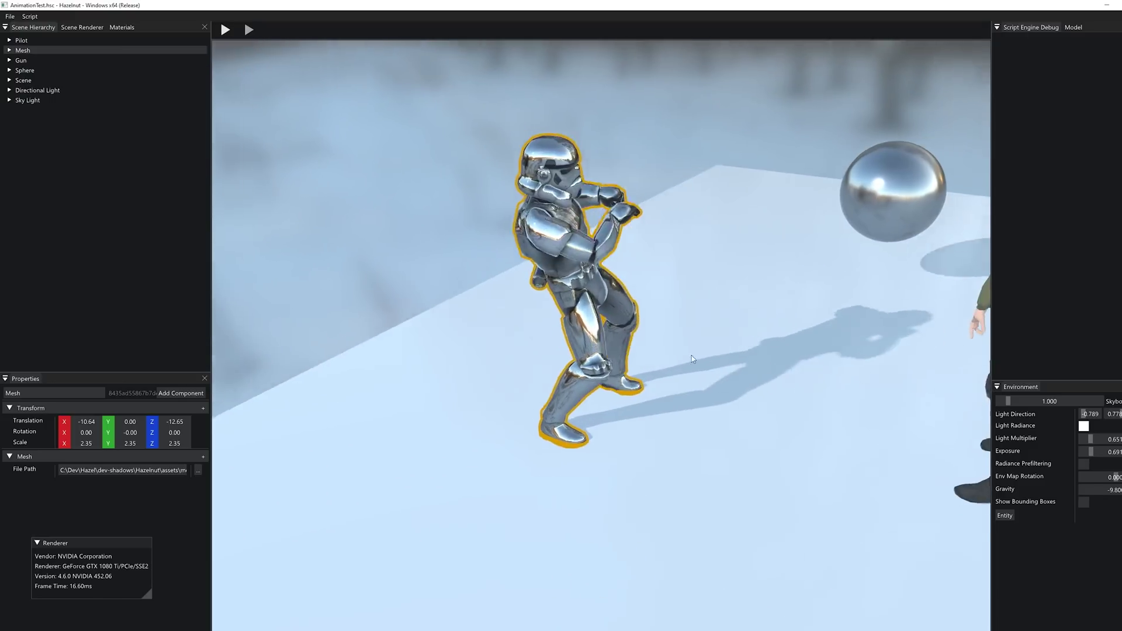
alt+drag(694, 363, 676, 358)
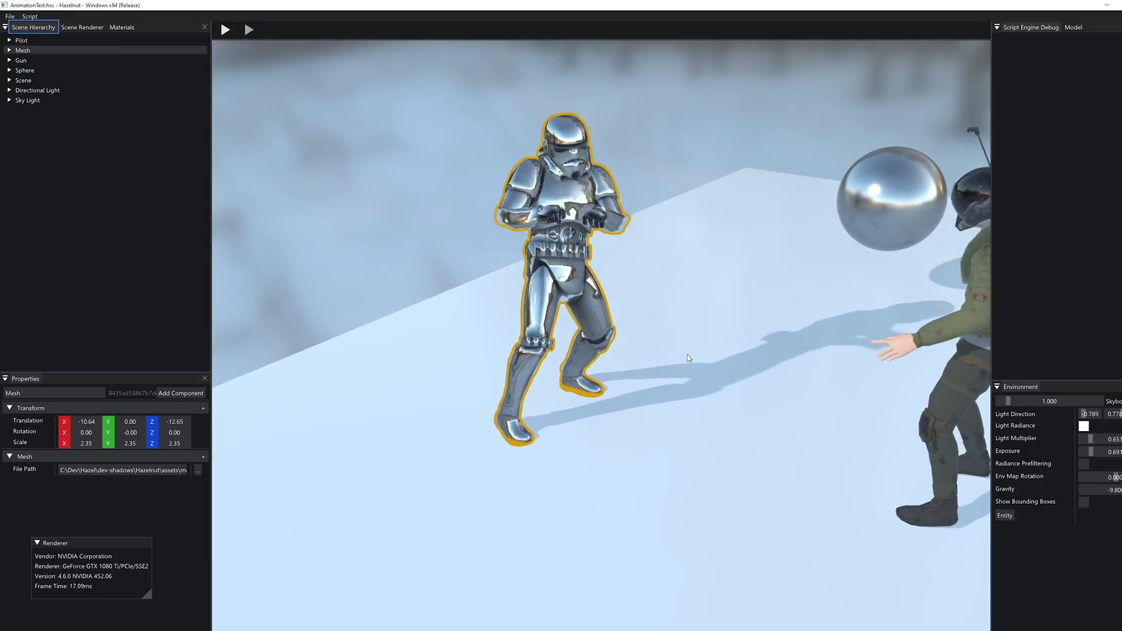
alt+drag(699, 350, 659, 356)
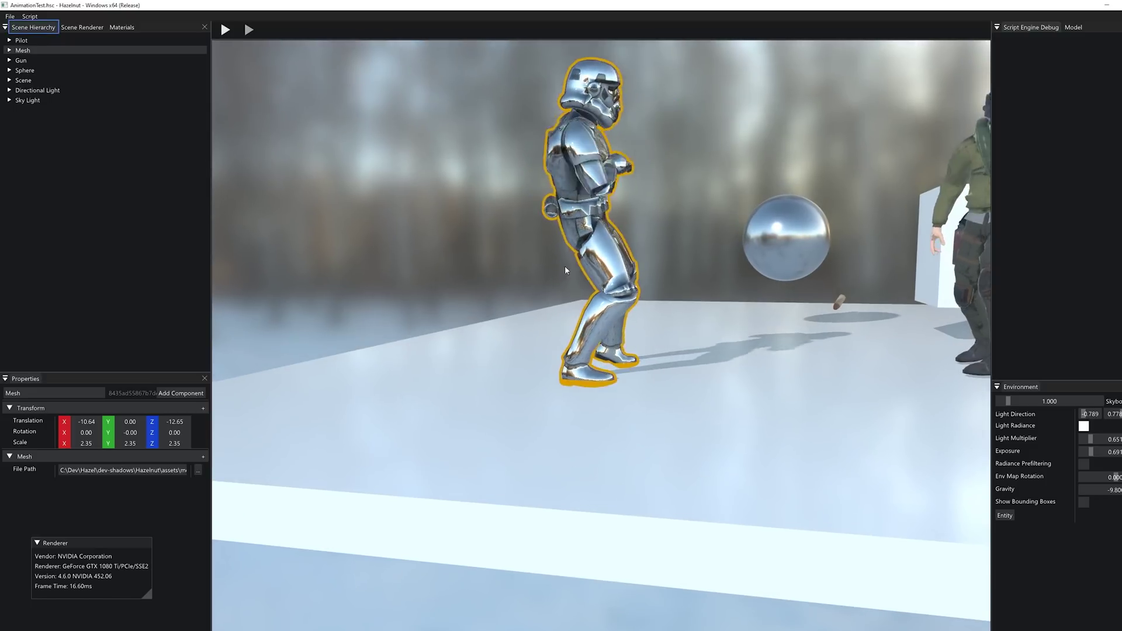
key(w)
drag(586, 331, 586, 326)
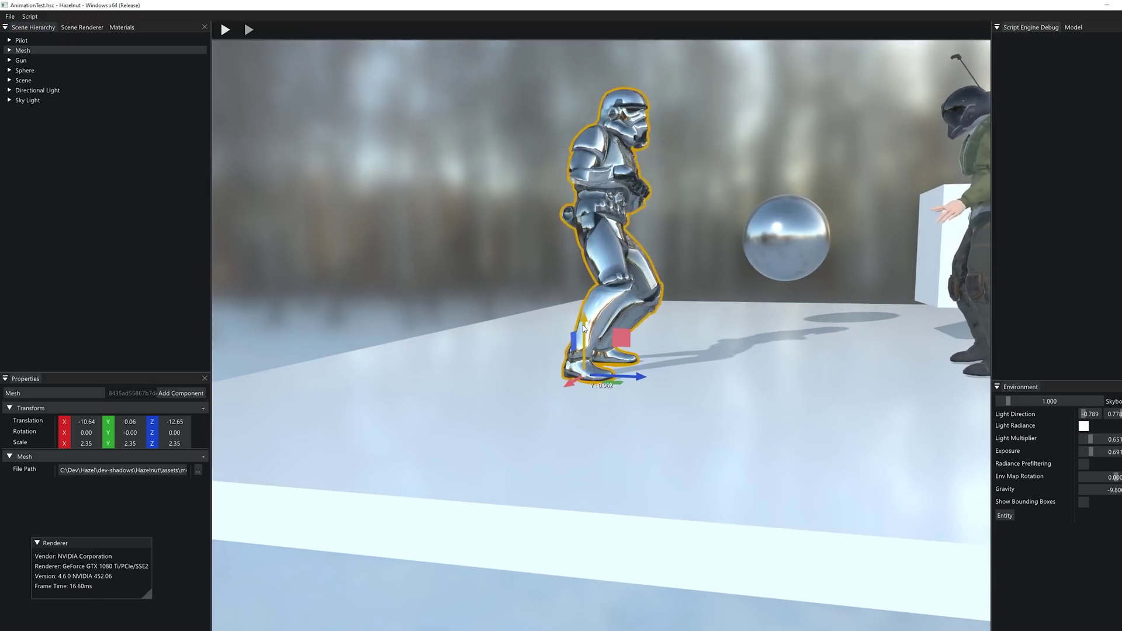
key(q)
click(418, 266)
- Shift the floating Renderer statistics window slightly upward and reselect the Mesh entity after highlighting the Pilot
alt+drag(849, 265, 631, 321)
alt+right_drag(631, 322, 628, 249)
alt+drag(627, 249, 793, 392)
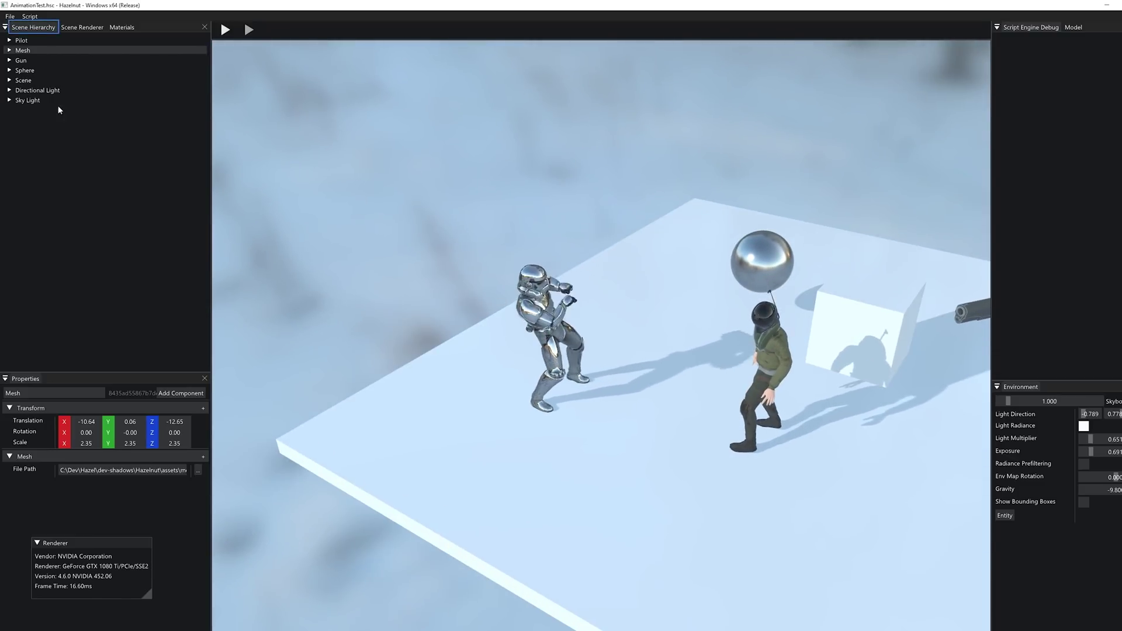
click(29, 41)
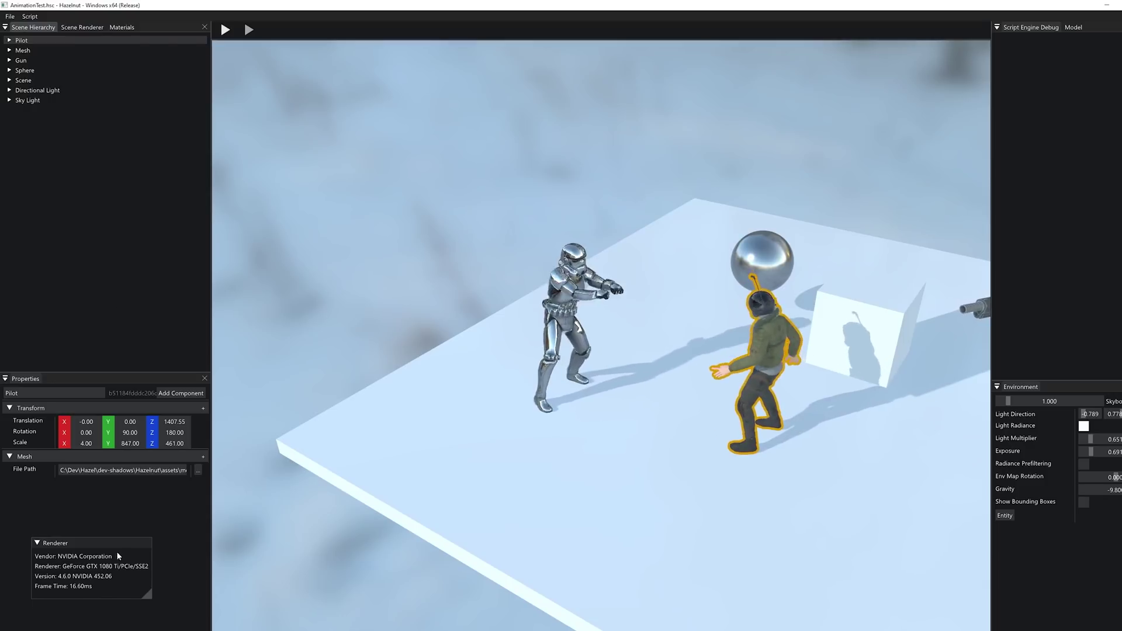
drag(119, 570, 118, 561)
click(26, 51)
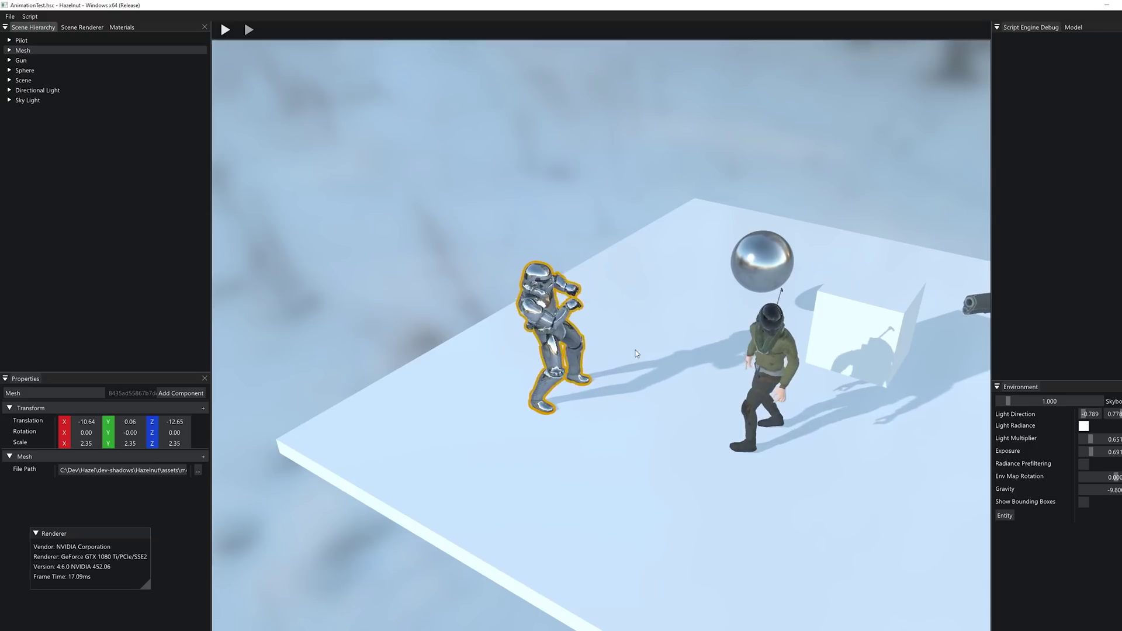
- Examine the selected stormtrooper and the whole animated scene from behind, at near and far distances
scroll(635, 350, up, 3)
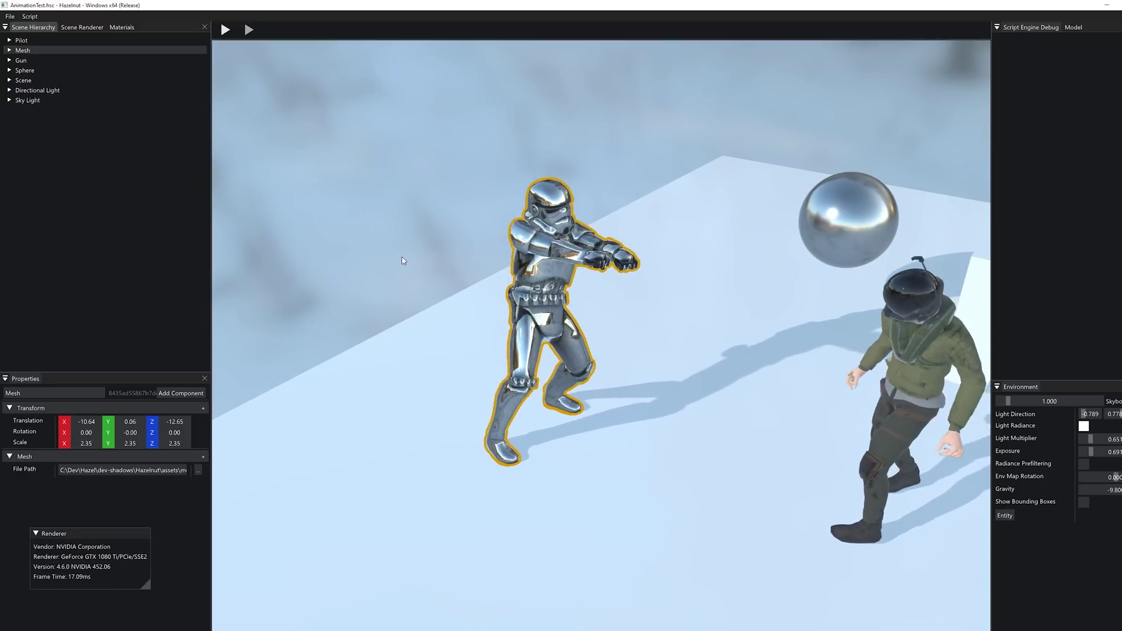
scroll(600, 296, down, 8)
alt+drag(601, 296, 924, 341)
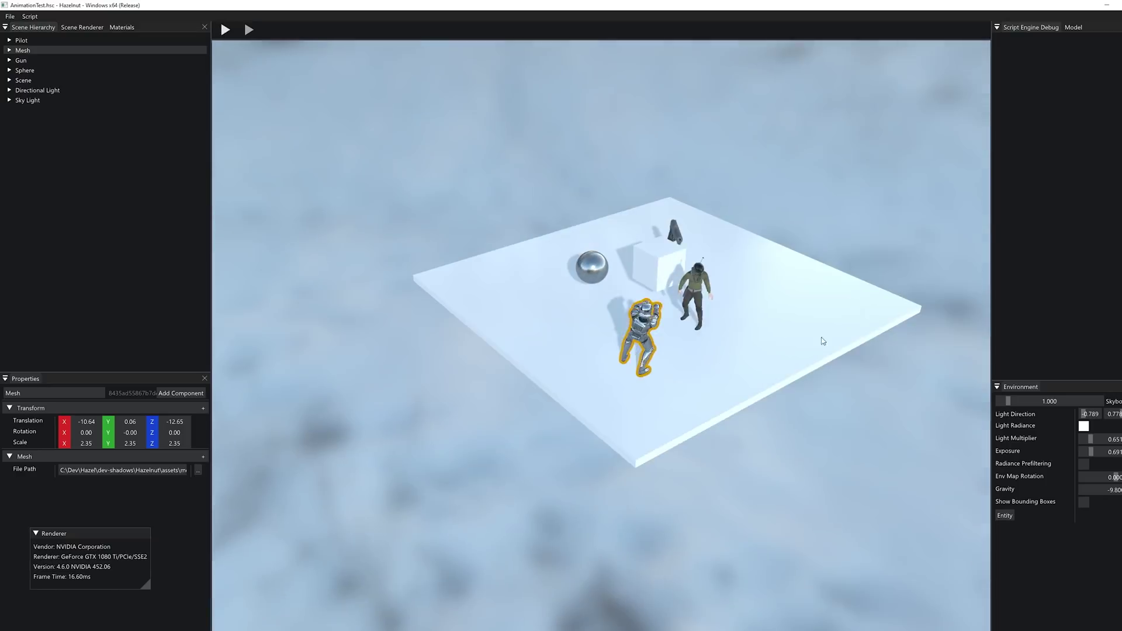
scroll(822, 342, up, 8)
scroll(748, 243, down, 5)
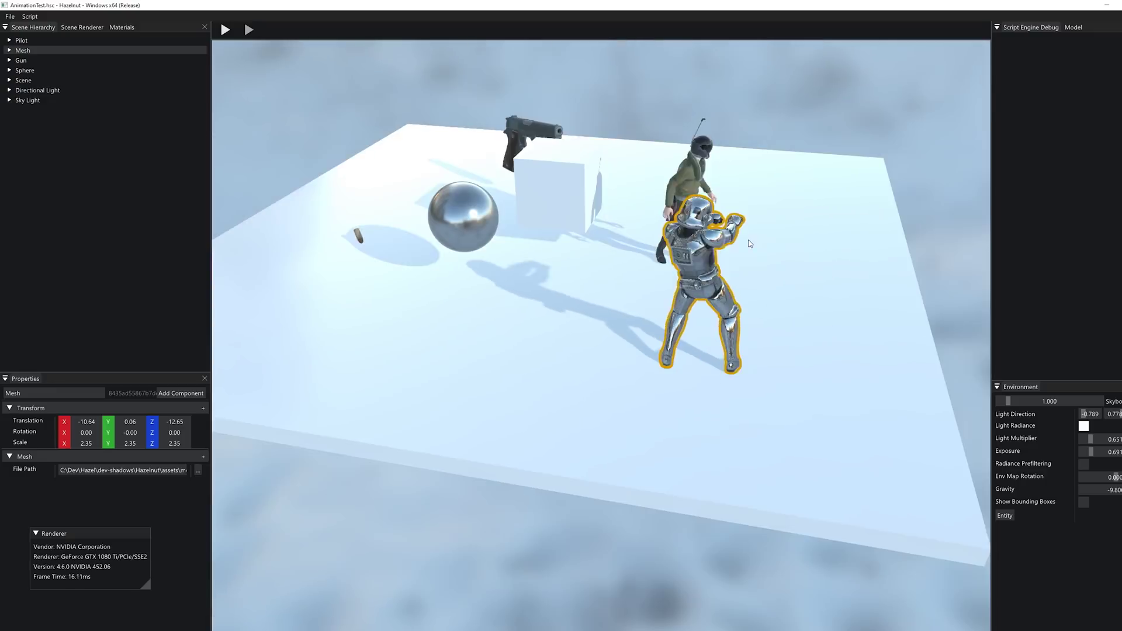
scroll(748, 243, up, 5)
alt+drag(701, 350, 798, 285)
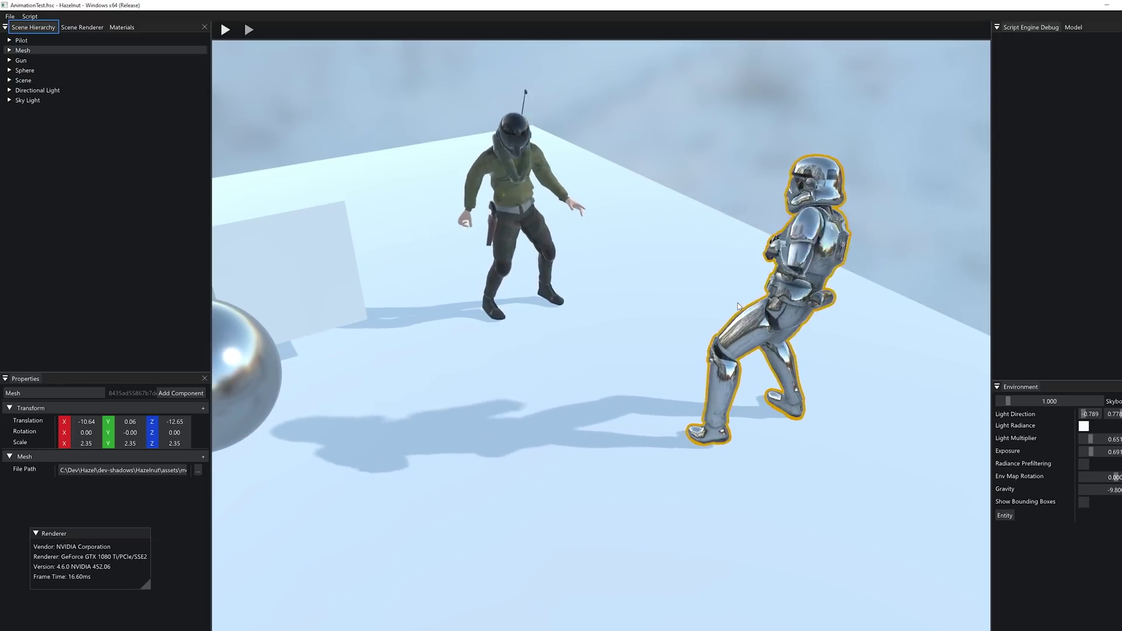
alt+drag(756, 305, 871, 207)
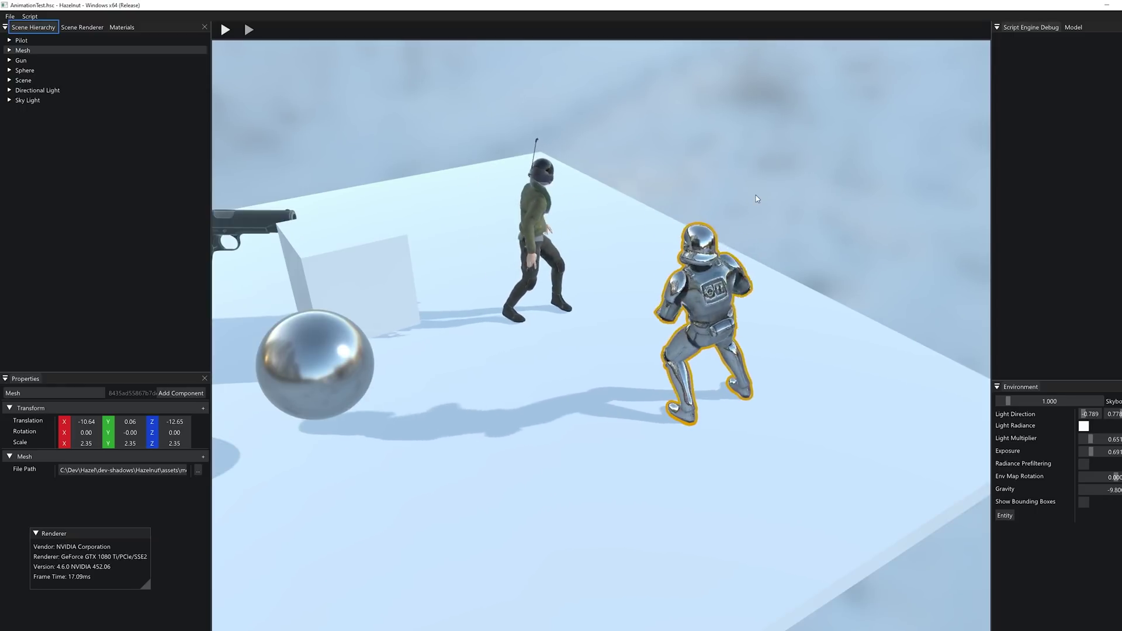
- Rotate the Directional Light to about -173.30, -77.97, -91.61 and lower the environment exposure to about 0.625
alt+drag(423, 360, 632, 339)
click(109, 27)
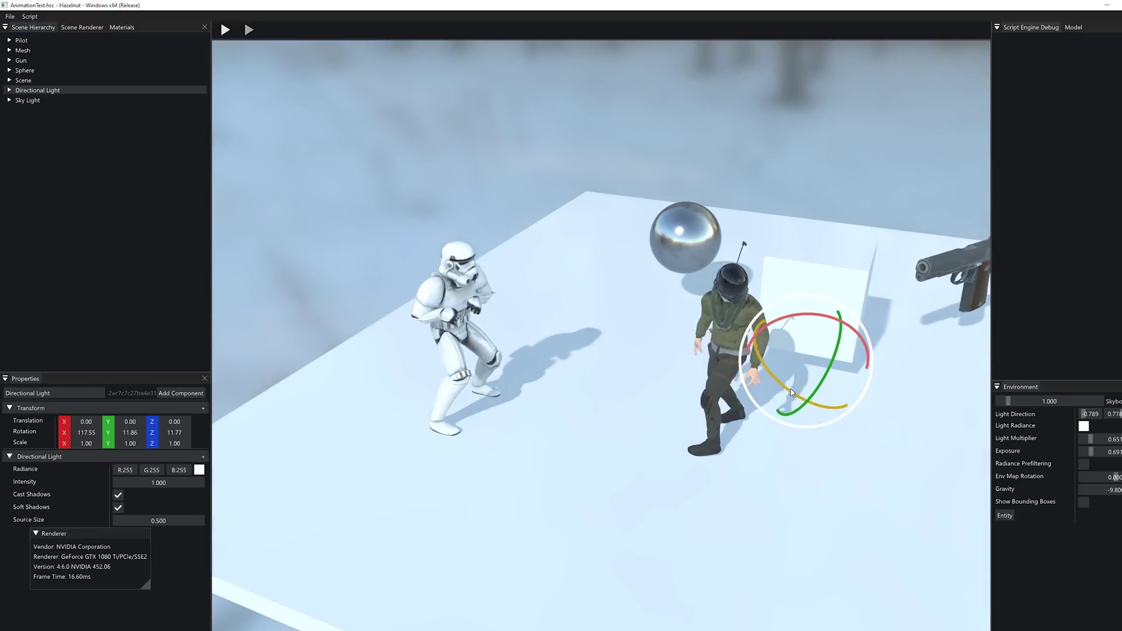
drag(792, 392, 776, 316)
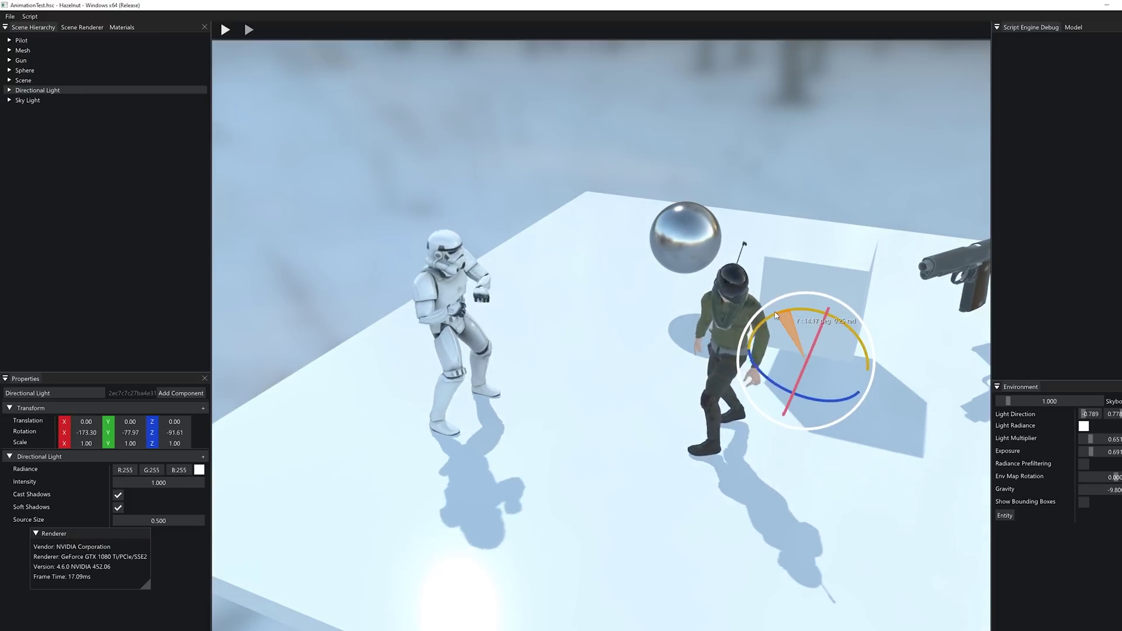
drag(1095, 458, 1091, 453)
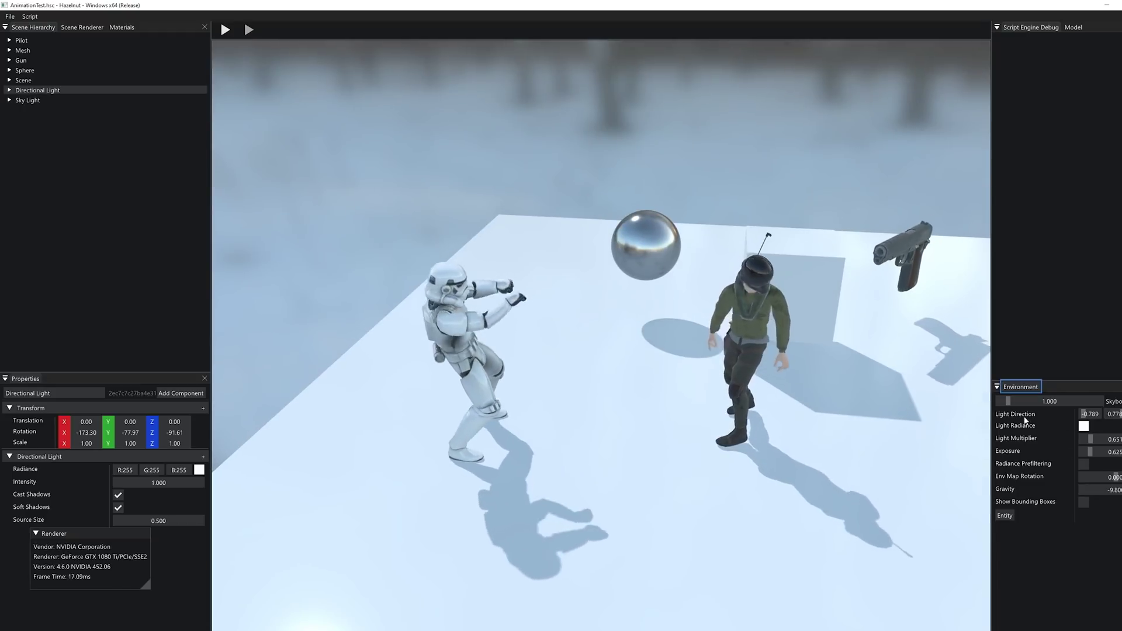
- Load a different HDR environment from the assets env folder into the Sky Light and raise the exposure to about 0.954
click(33, 80)
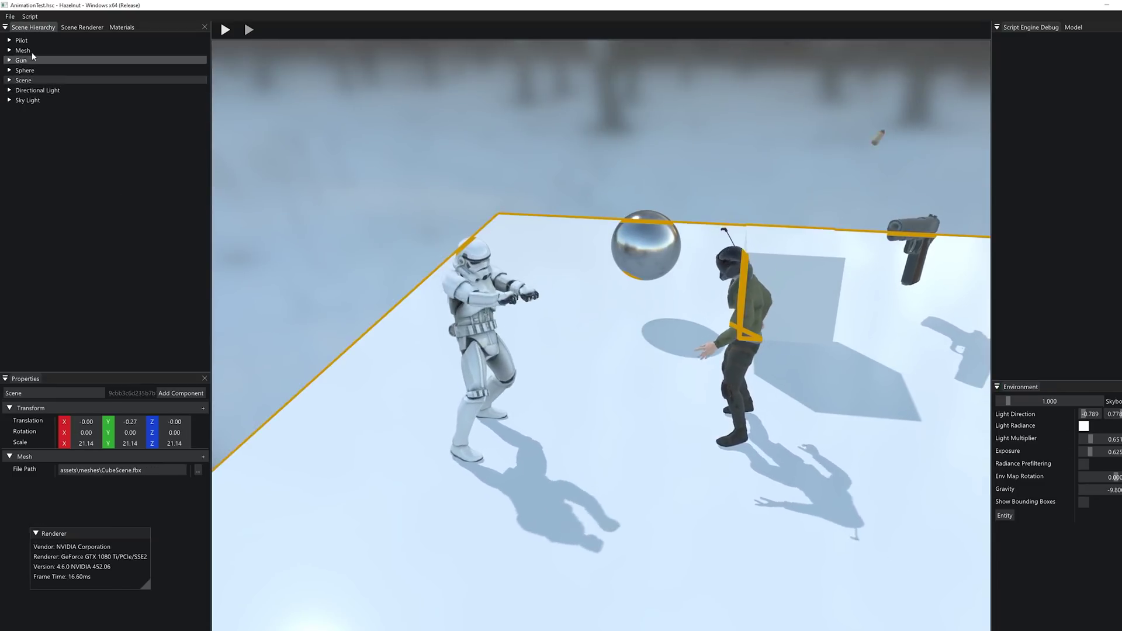
click(200, 470)
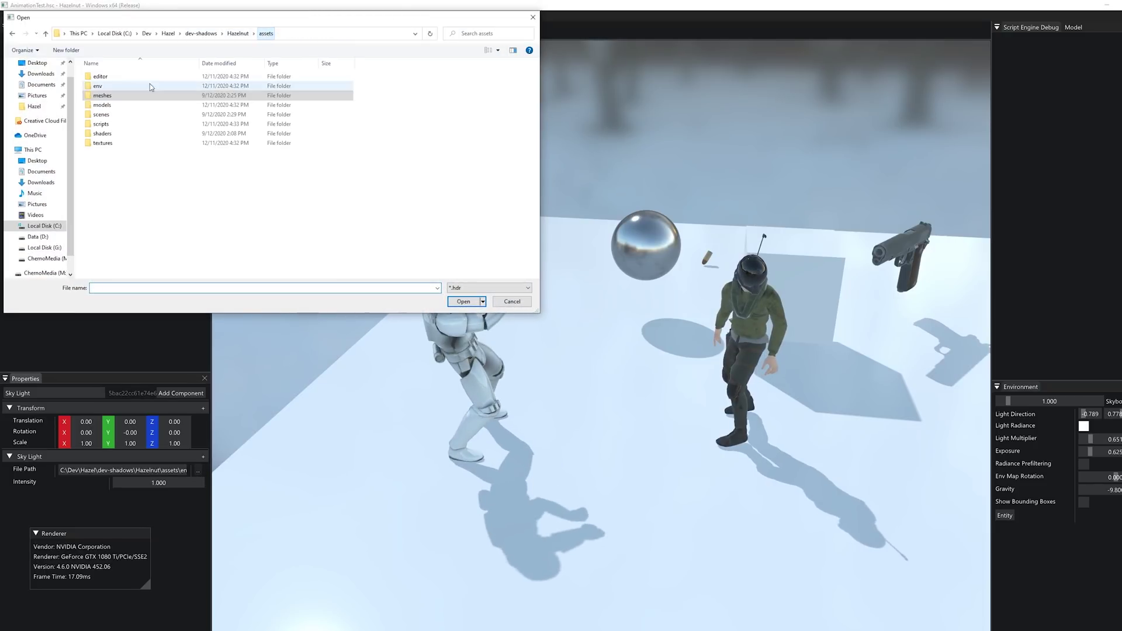
double_click(156, 82)
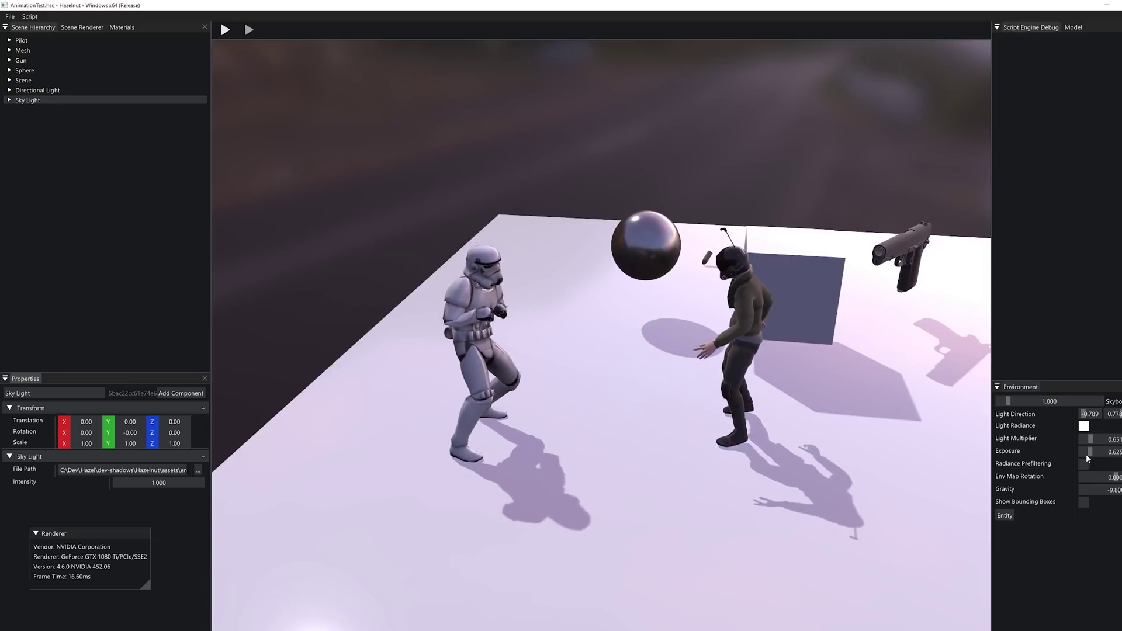
drag(1091, 459, 1096, 458)
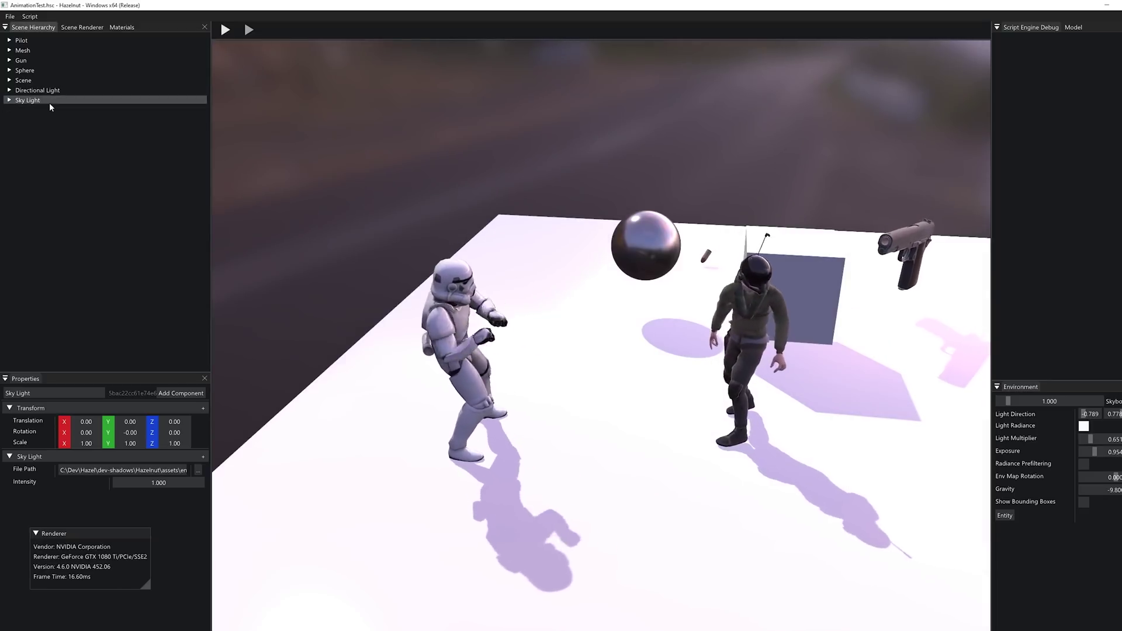
- Reduce the Sky Light intensity to 0.540 and the Directional Light intensity to 0.500
mouse_move(183, 483)
mouse_down()
mouse_move(158, 484)
mouse_move(172, 483)
mouse_up()
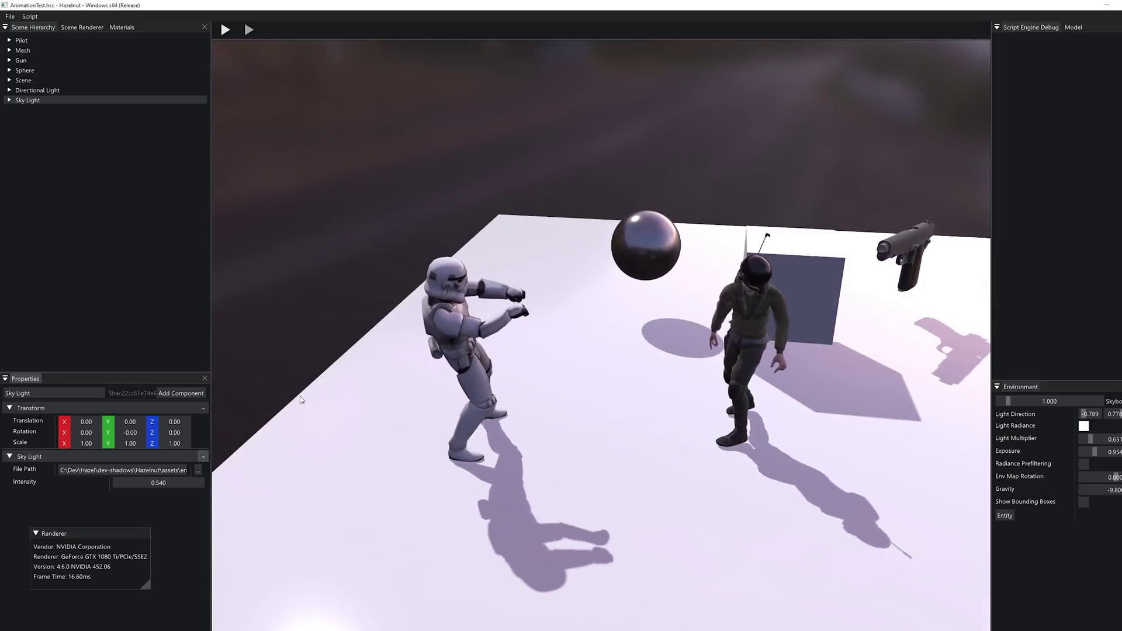
alt+drag(719, 193, 576, 181)
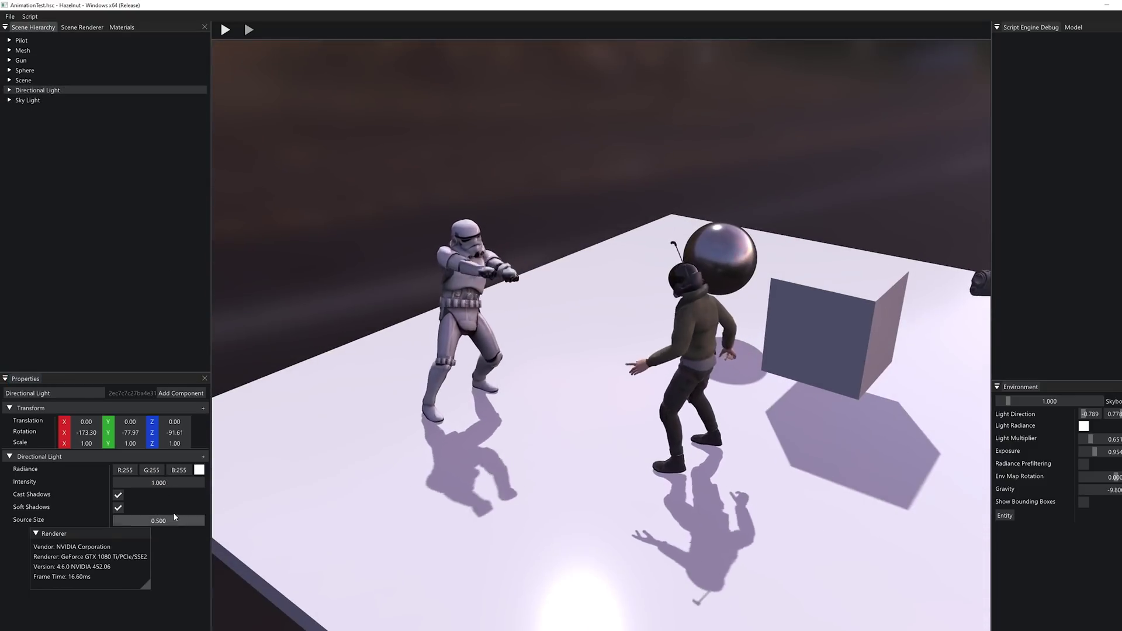
mouse_move(188, 485)
mouse_down()
mouse_move(174, 484)
mouse_move(184, 485)
mouse_up()
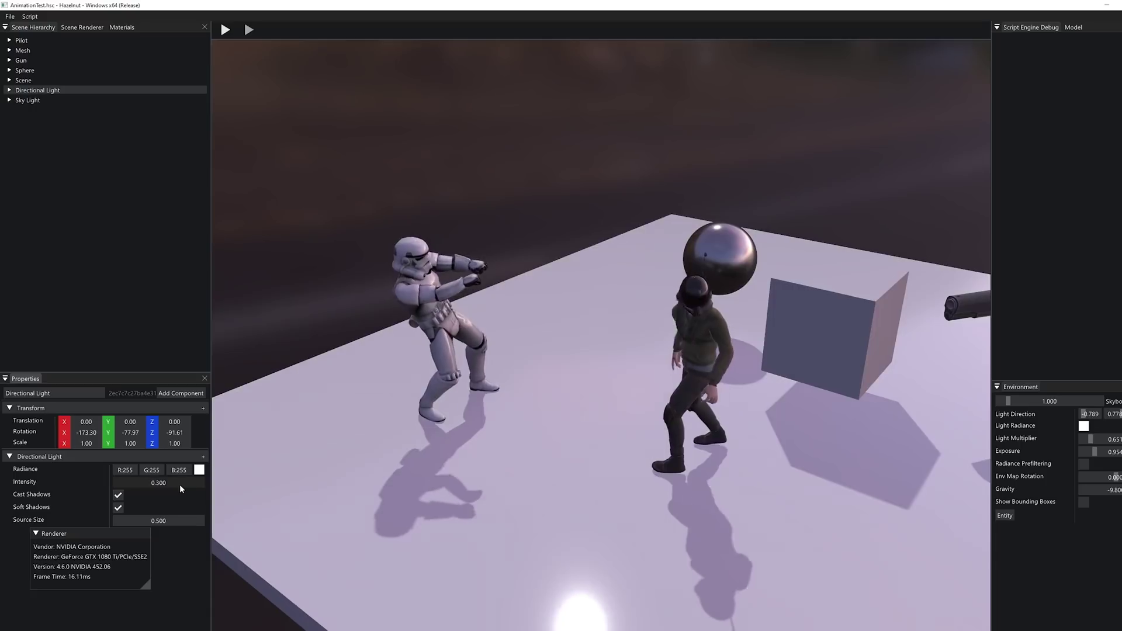
drag(180, 485, 181, 485)
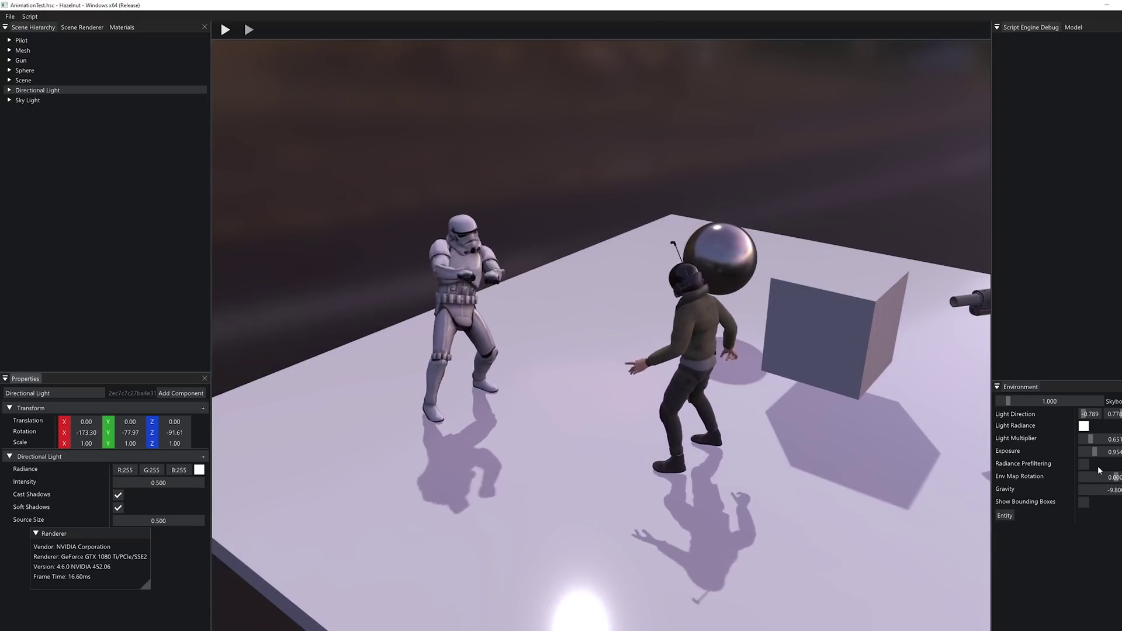
- Raise the environment exposure to about 1.513 and examine the relit stormtrooper and Pilot up close
drag(1095, 453, 1102, 453)
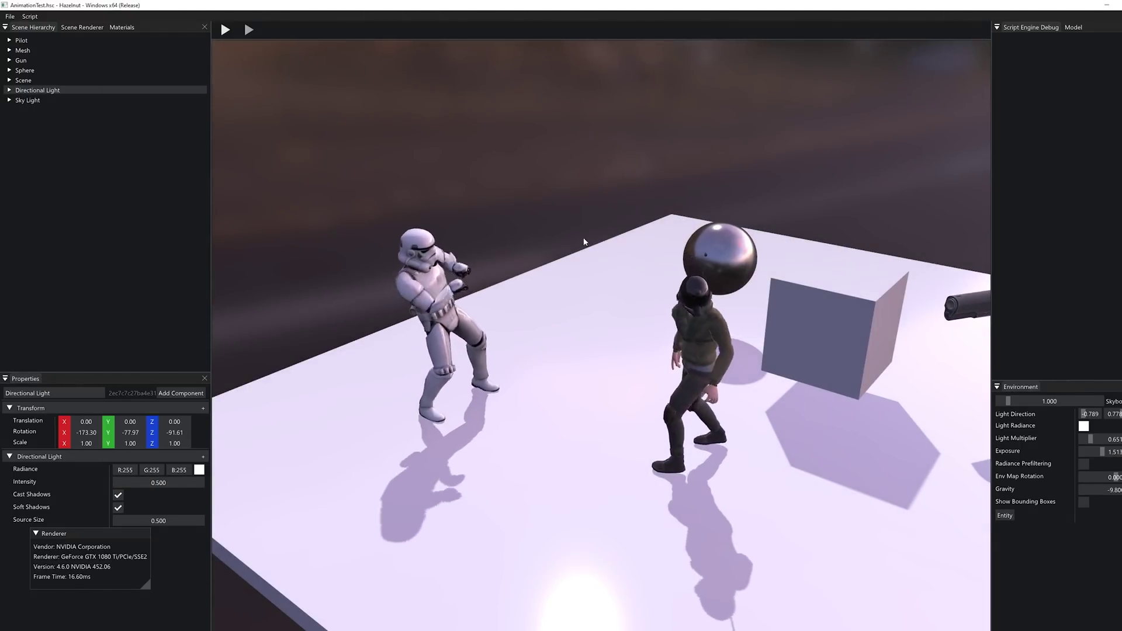
alt+drag(583, 239, 663, 291)
scroll(695, 285, up, 2)
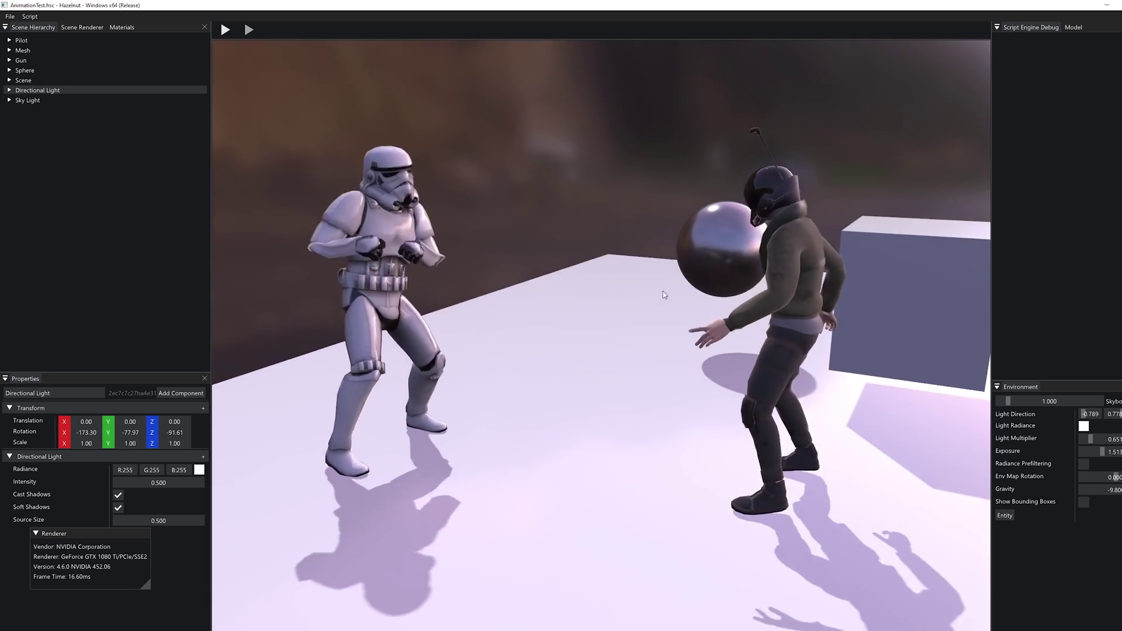